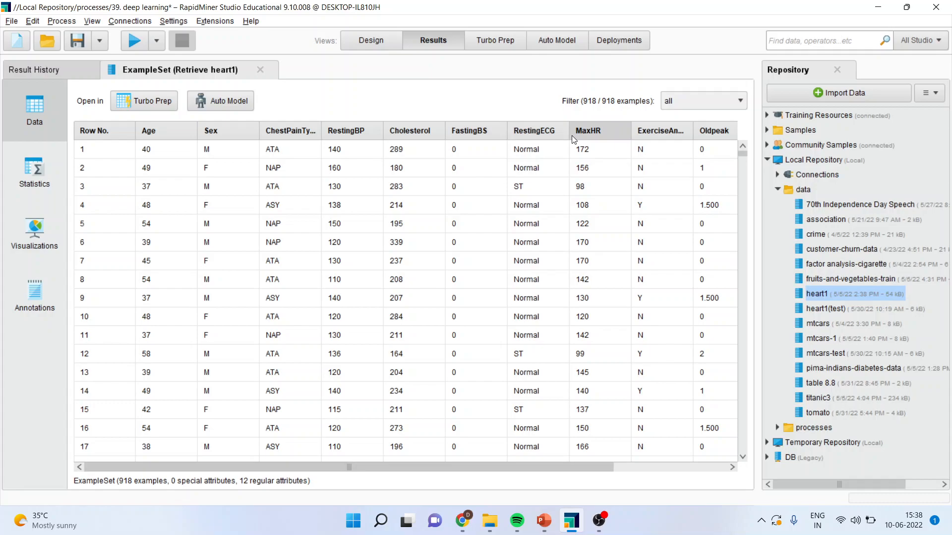
Review the remaining heart1 columns, then return to the process design and insert a Select Attributes operator after Retrieve heart1
drag(607, 466, 664, 465)
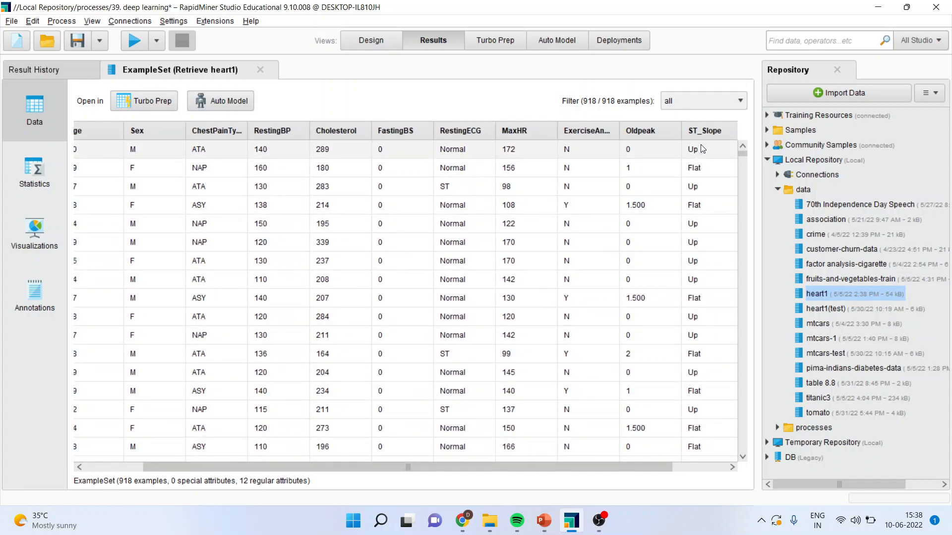
drag(662, 467, 717, 468)
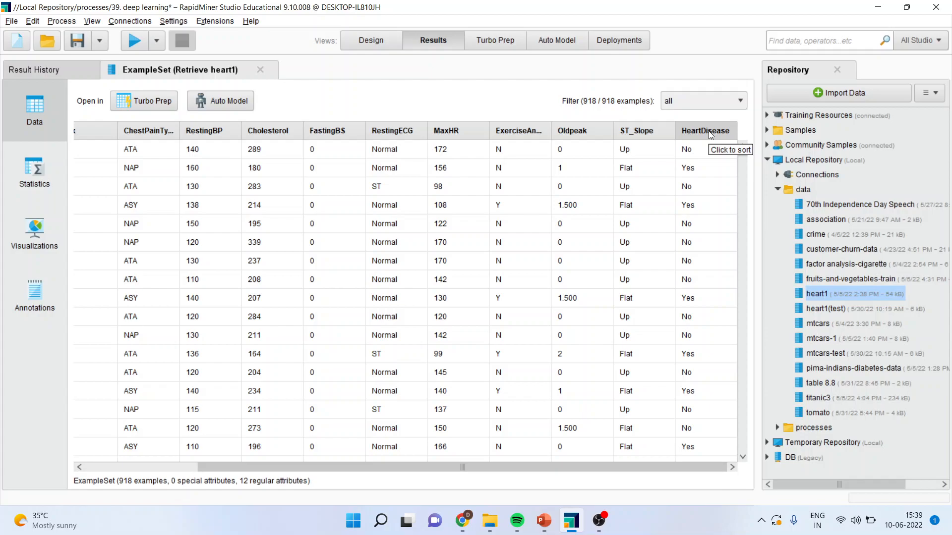
click(366, 40)
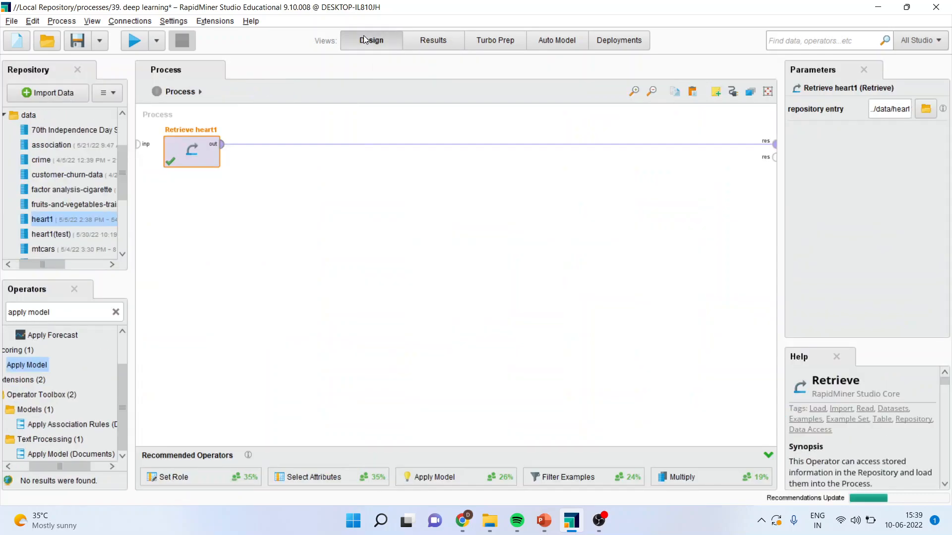
click(65, 314)
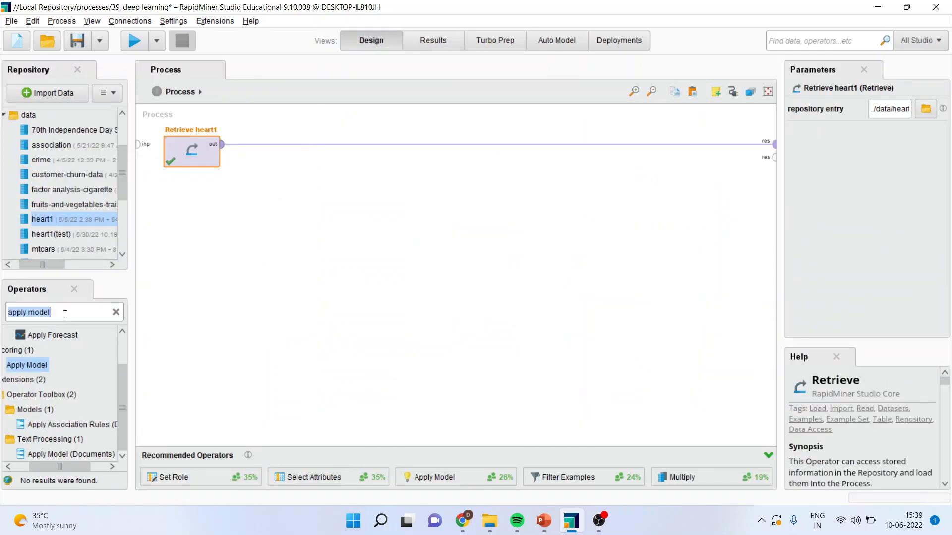
text(selec)
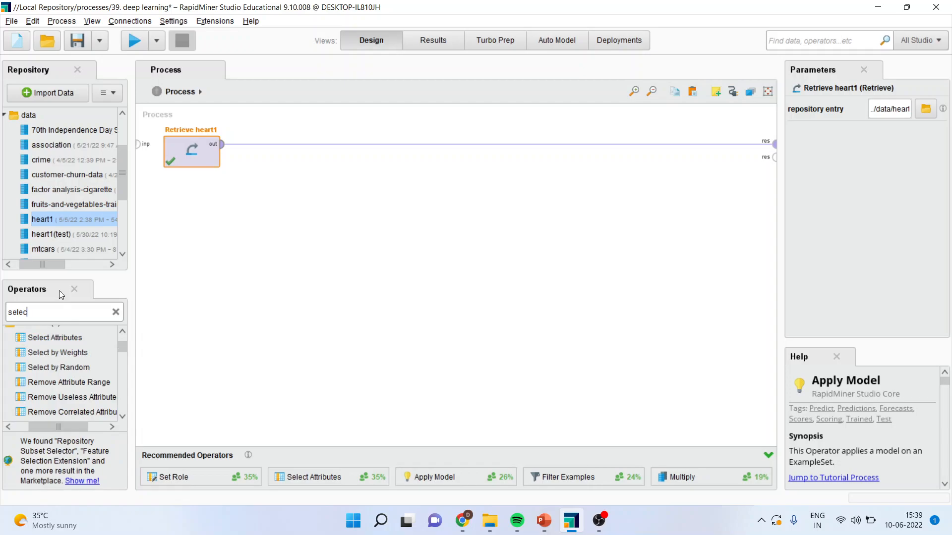
drag(54, 338, 247, 201)
drag(263, 153, 264, 154)
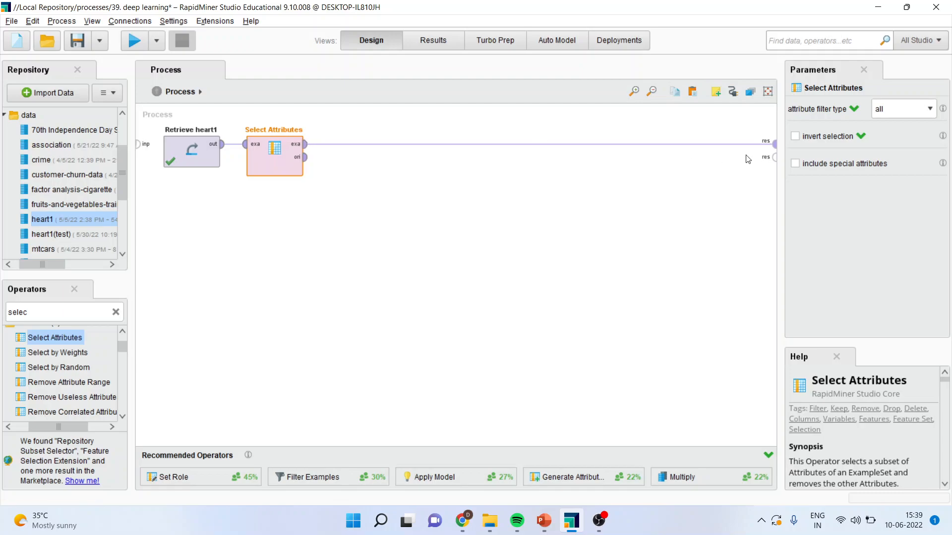
Set the Select Attributes filter type to subset and include all heart1 attributes in the selection
click(930, 109)
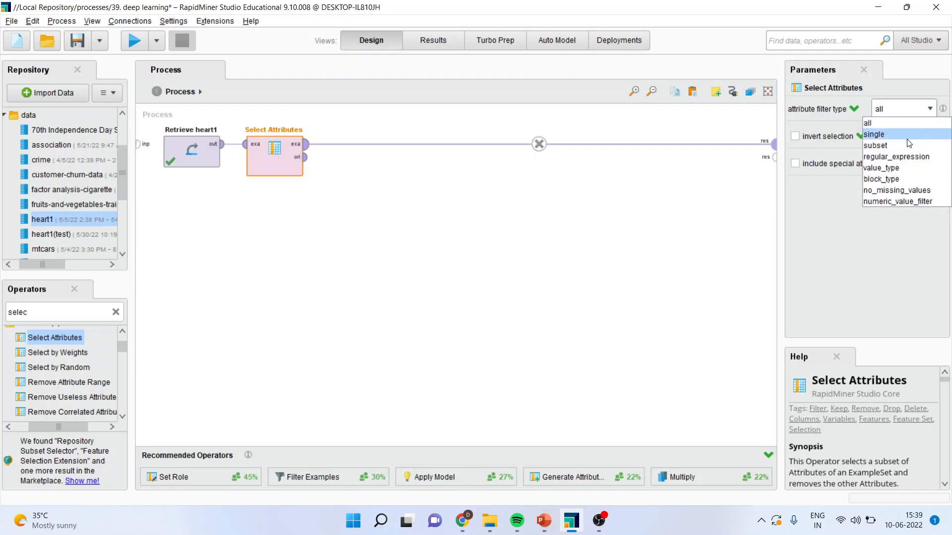
click(896, 145)
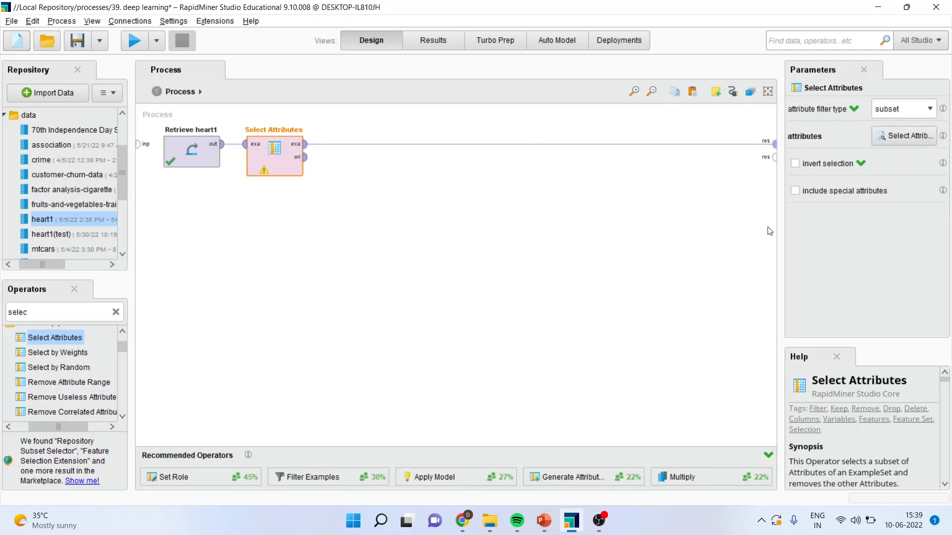
click(904, 136)
click(314, 282)
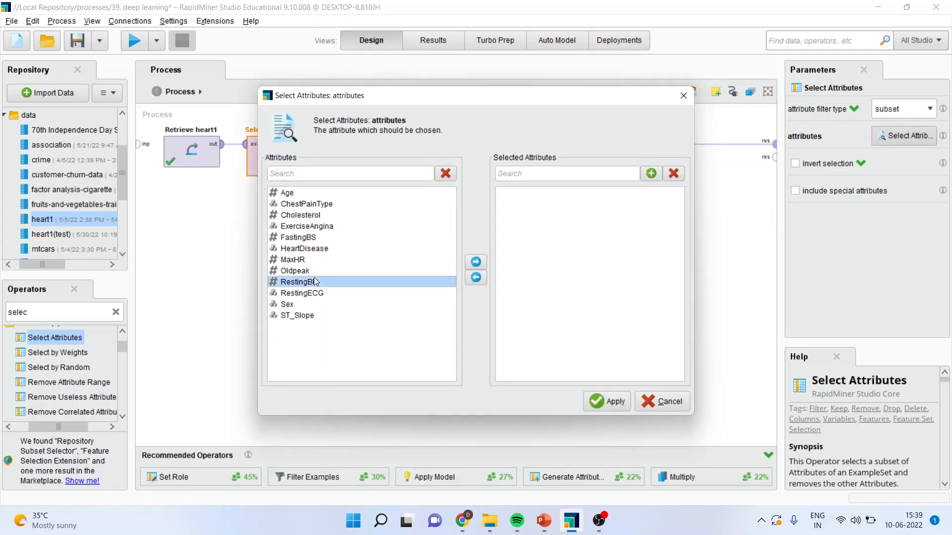
key(ctrl+a)
click(477, 264)
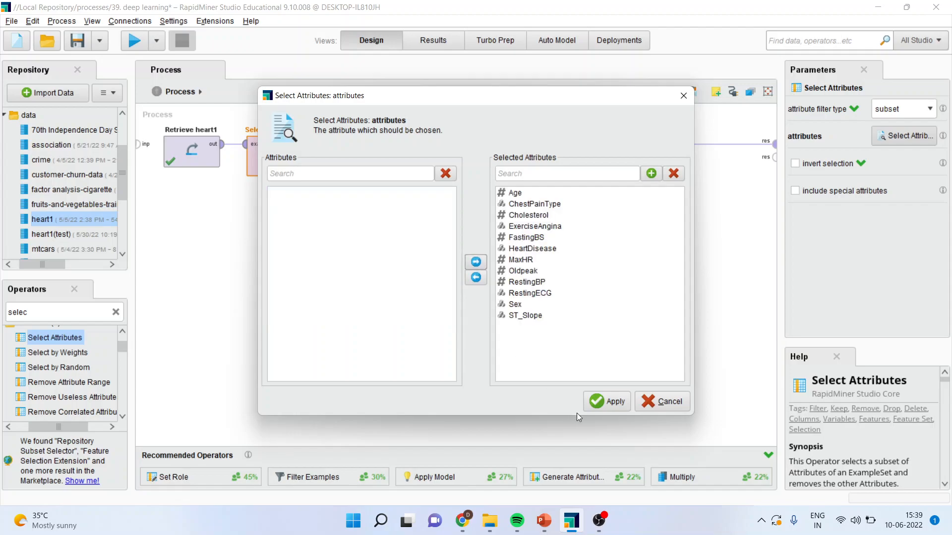
click(607, 402)
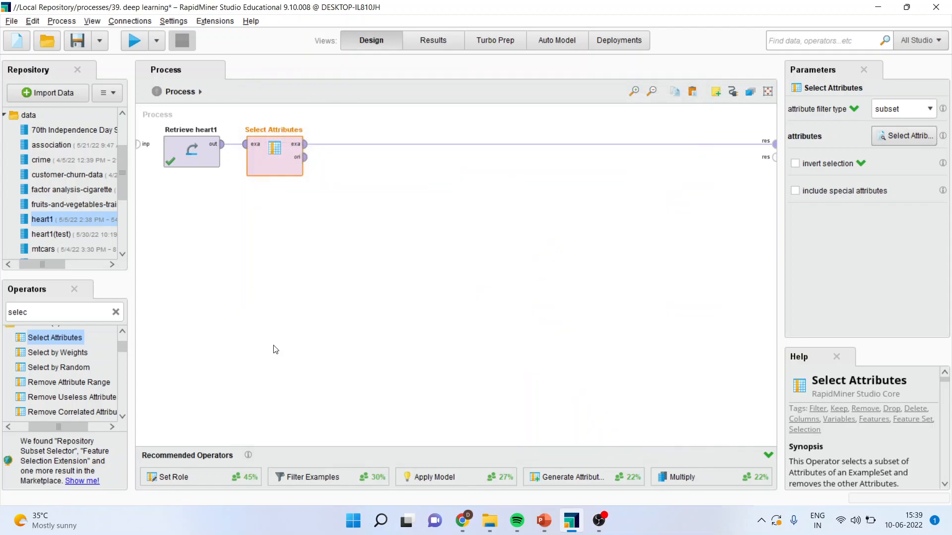
Insert a Set Role operator after Select Attributes and give the HeartDisease attribute the label role
double_click(54, 312)
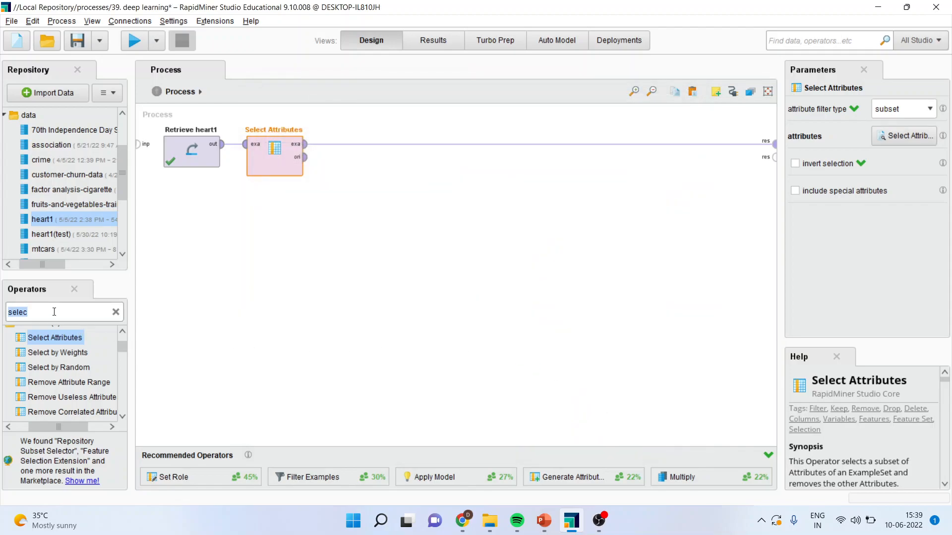
text(set role)
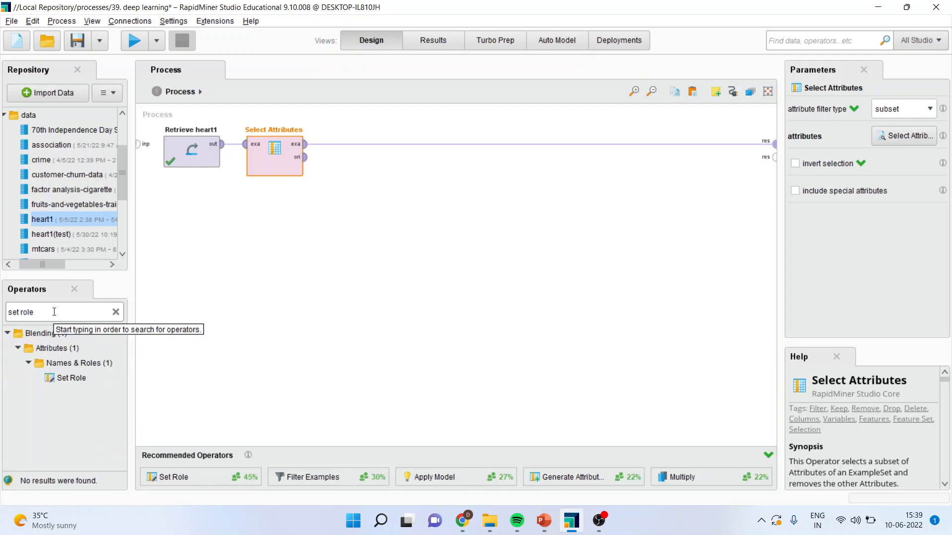
drag(71, 379, 346, 151)
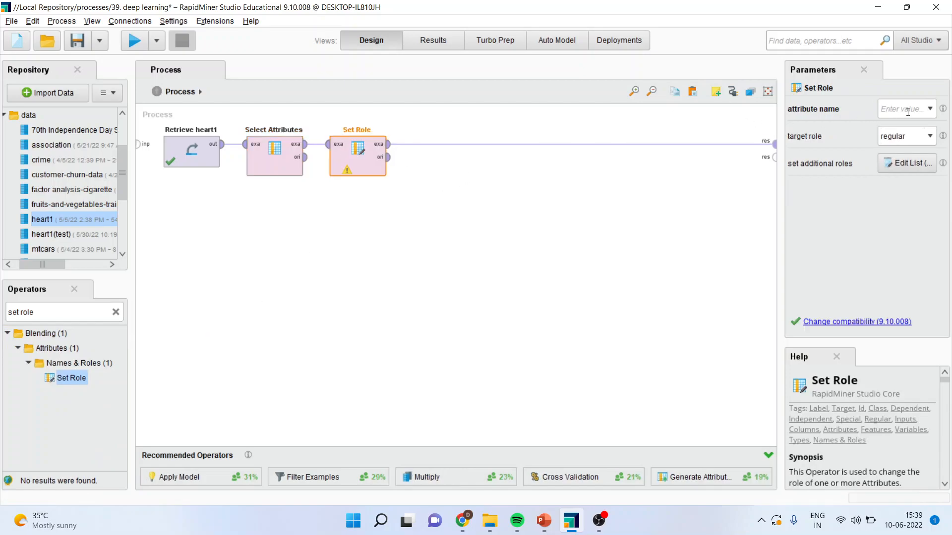
click(930, 109)
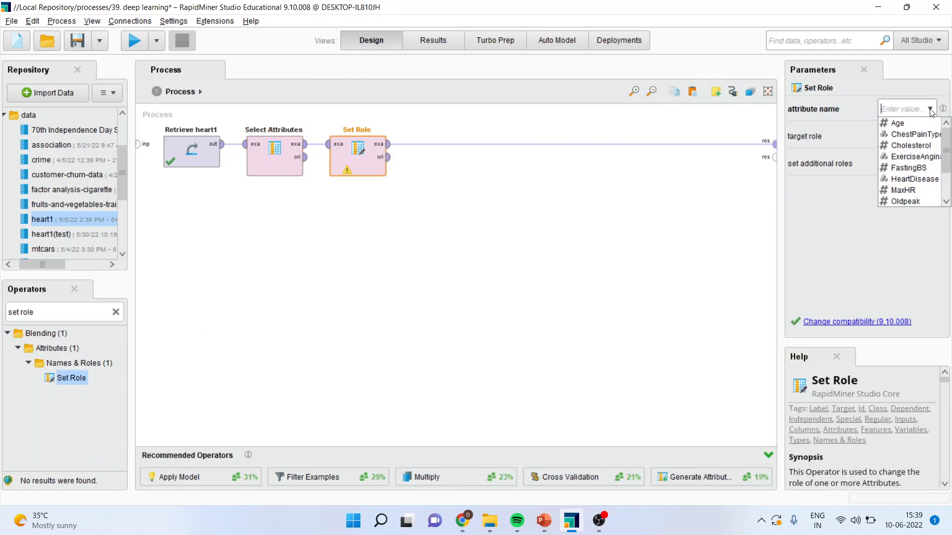
click(925, 179)
click(930, 137)
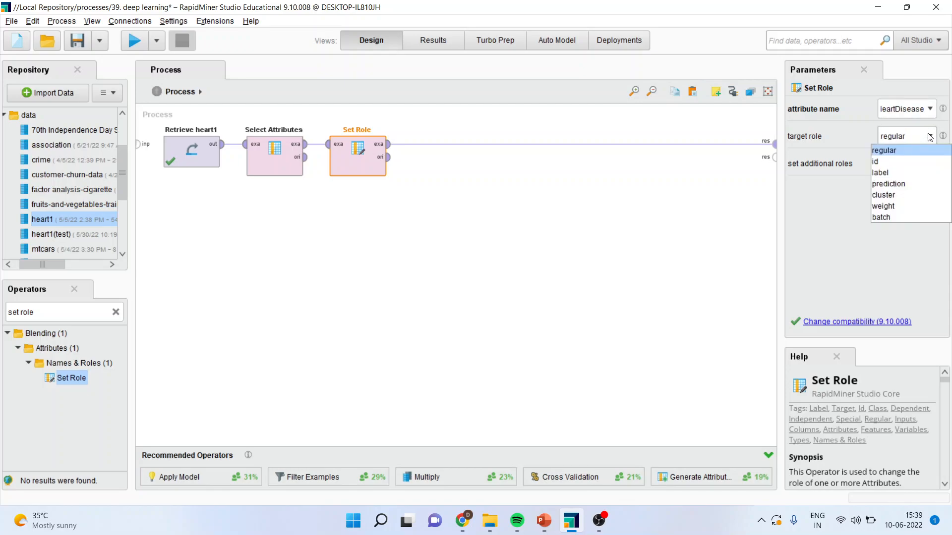
click(892, 173)
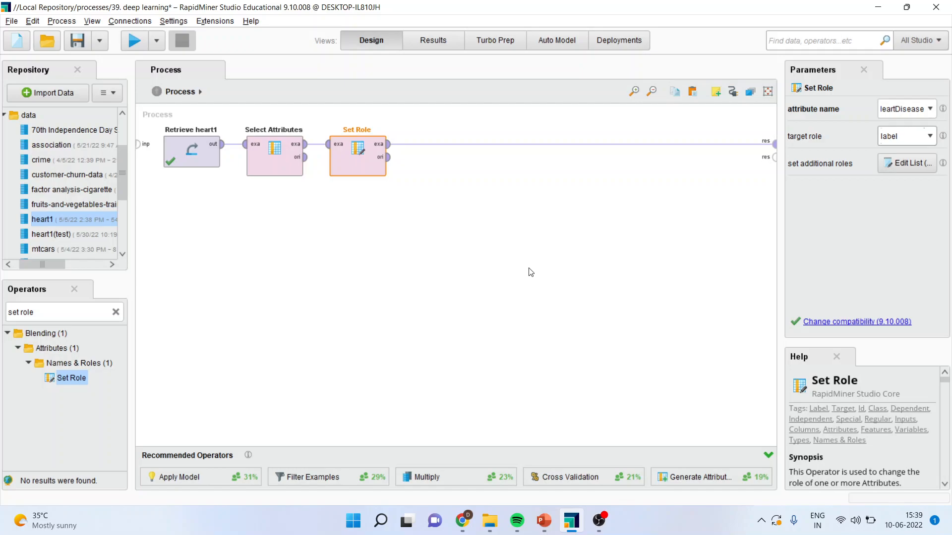
Insert Weight by Information Gain after Set Role and place an unconnected Weight by Information Gain Ratio operator below it
click(41, 312)
text(weight)
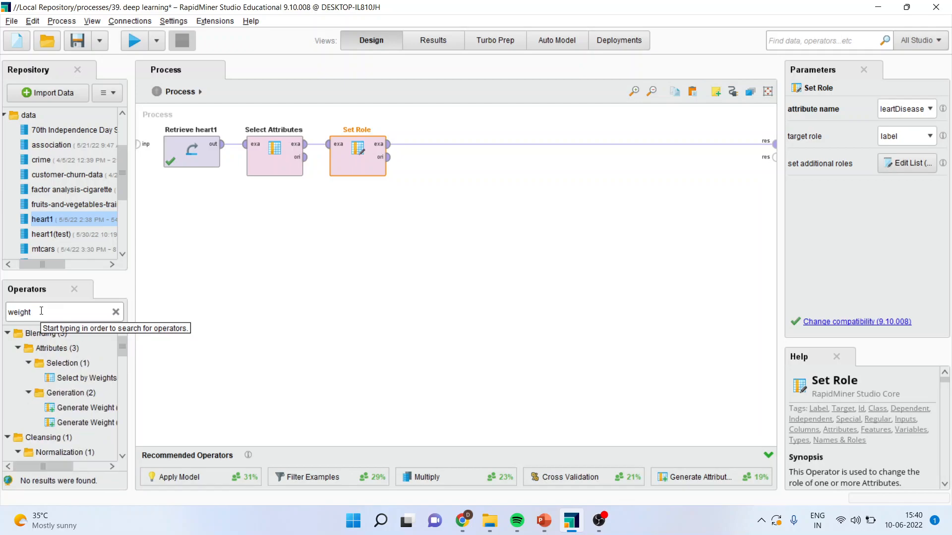
text( by info)
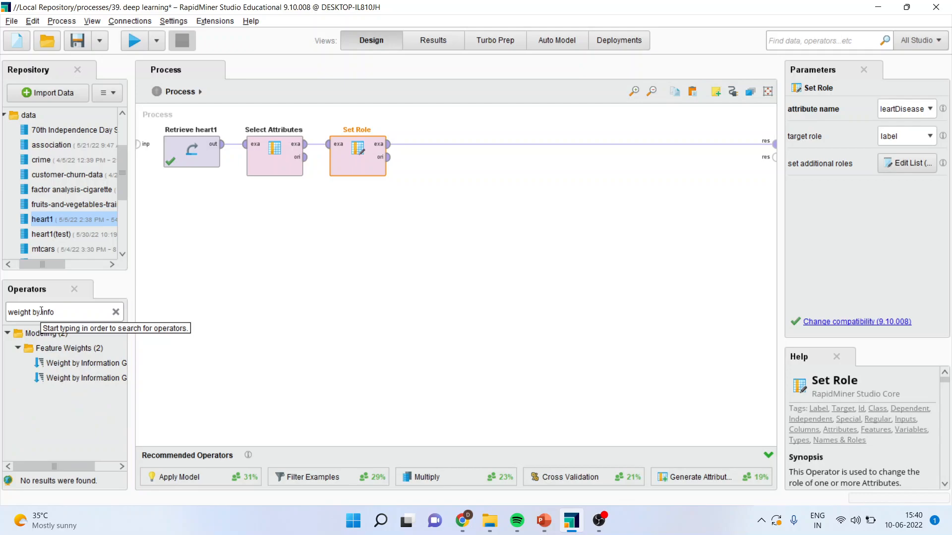
drag(135, 270, 174, 270)
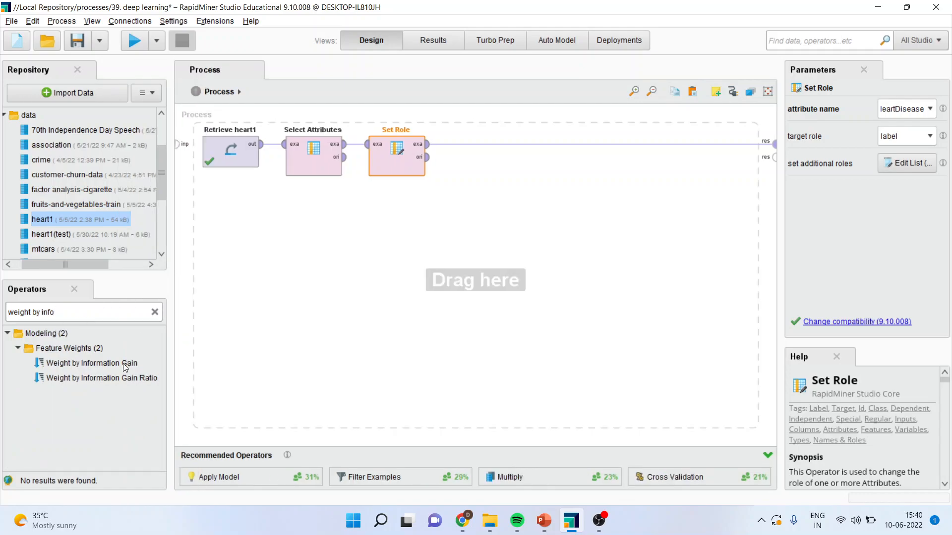
drag(125, 367, 482, 145)
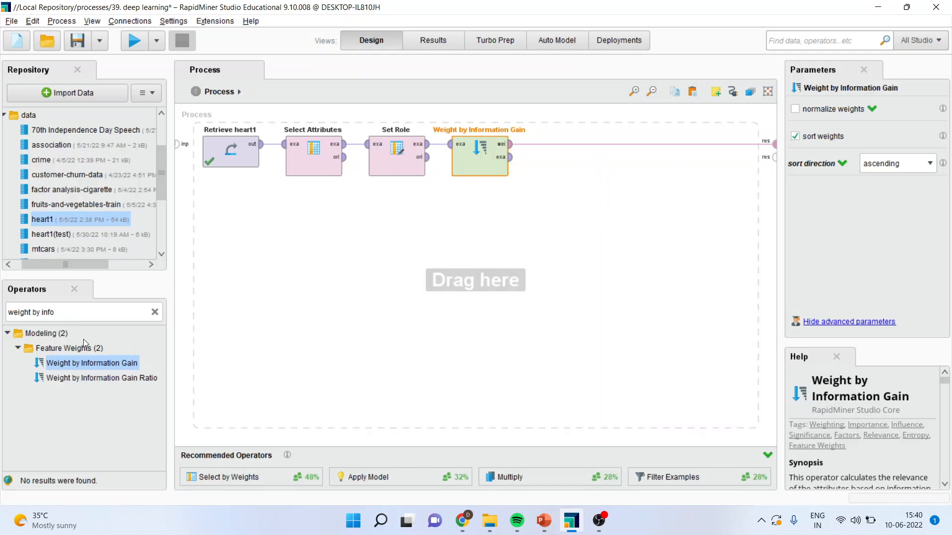
click(70, 314)
drag(114, 378, 478, 228)
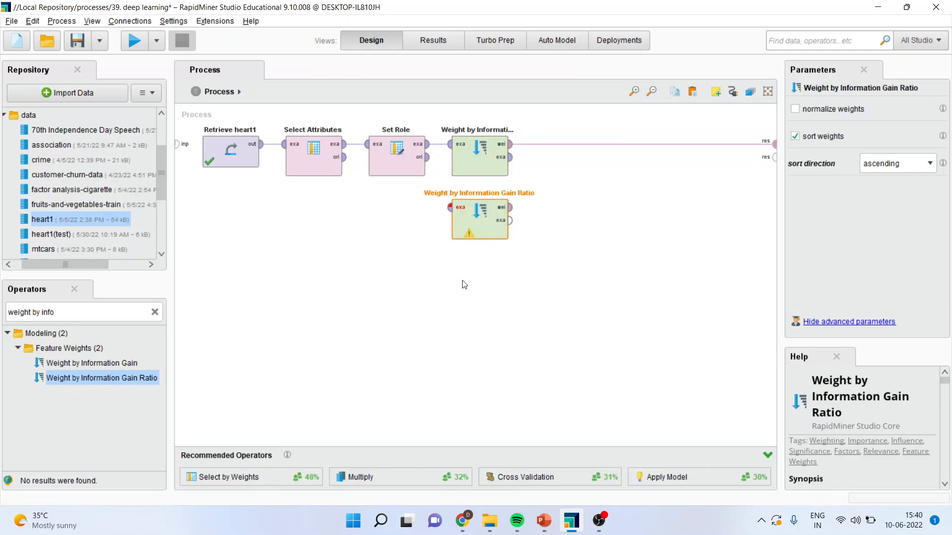
Find the Weight by Relief operator and place it below Weight by Information Gain Ratio
click(74, 311)
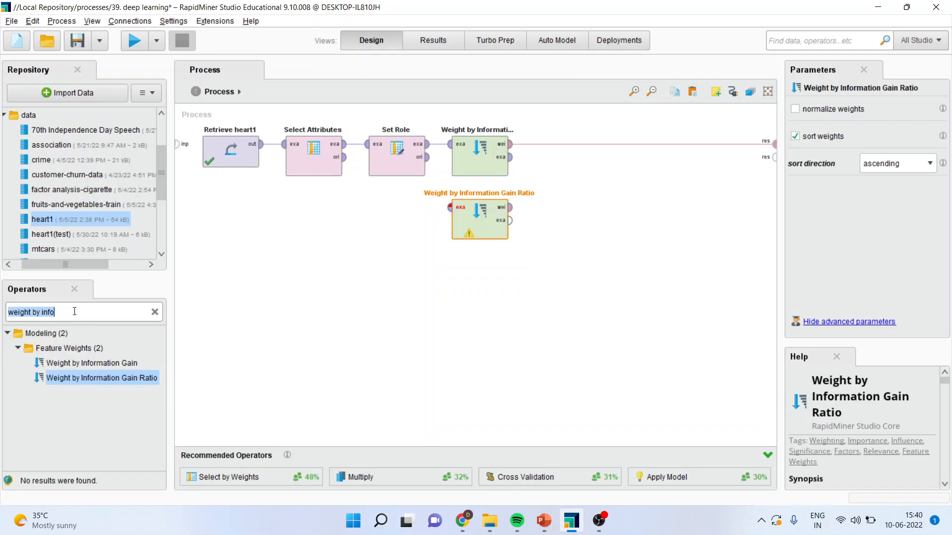
click(74, 311)
key(BackSpace)
key(BackSpace)
key(BackSpace)
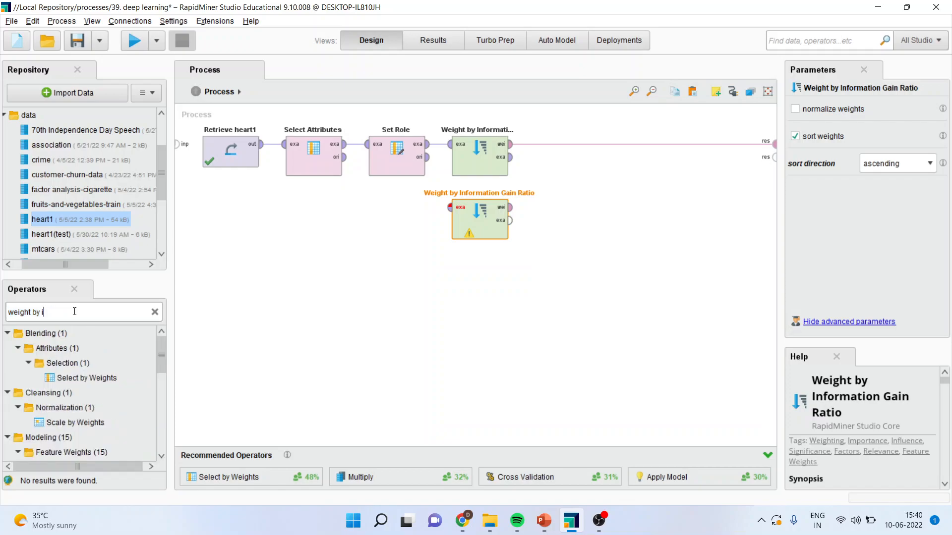
text(elie)
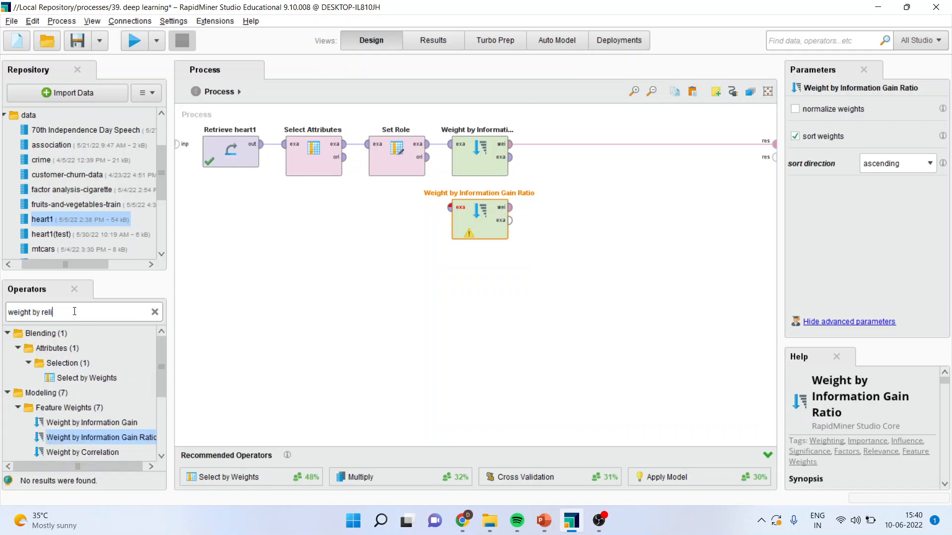
drag(85, 364, 480, 281)
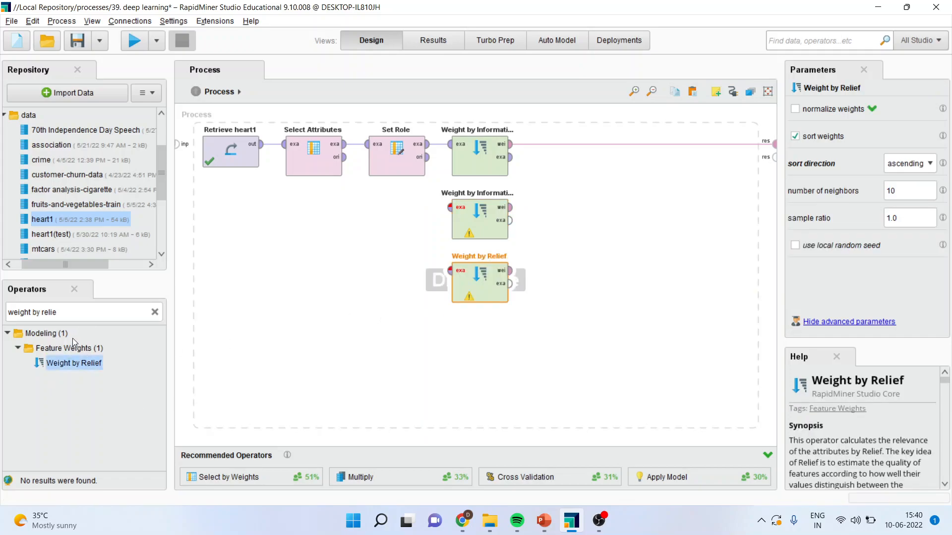
Find the Weight by Correlation operator and place it below Weight by Relief
triple_click(72, 312)
double_click(71, 313)
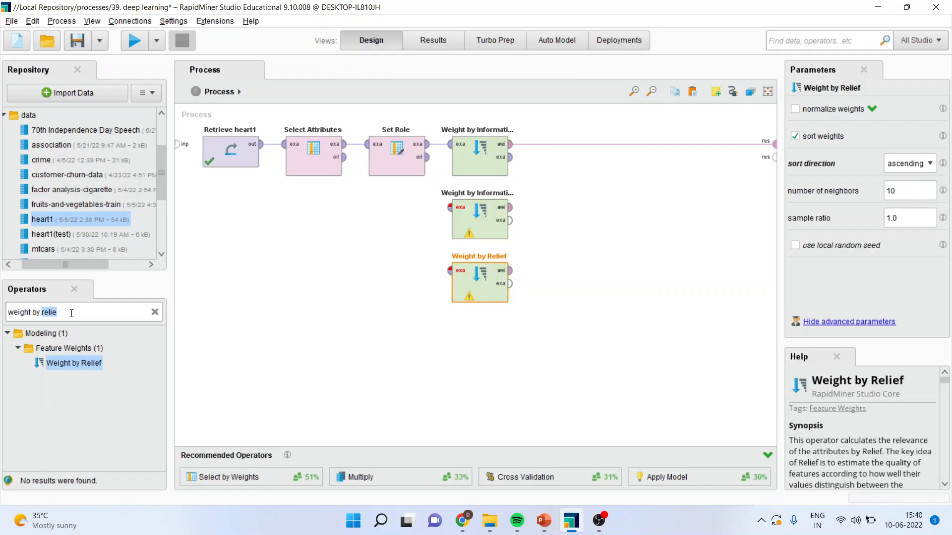
text(cor)
drag(82, 363, 477, 347)
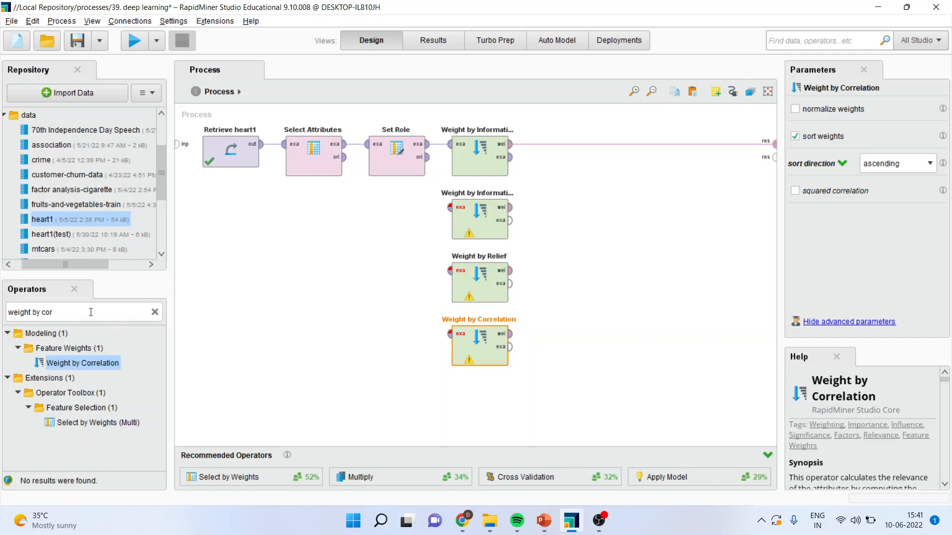
triple_click(91, 312)
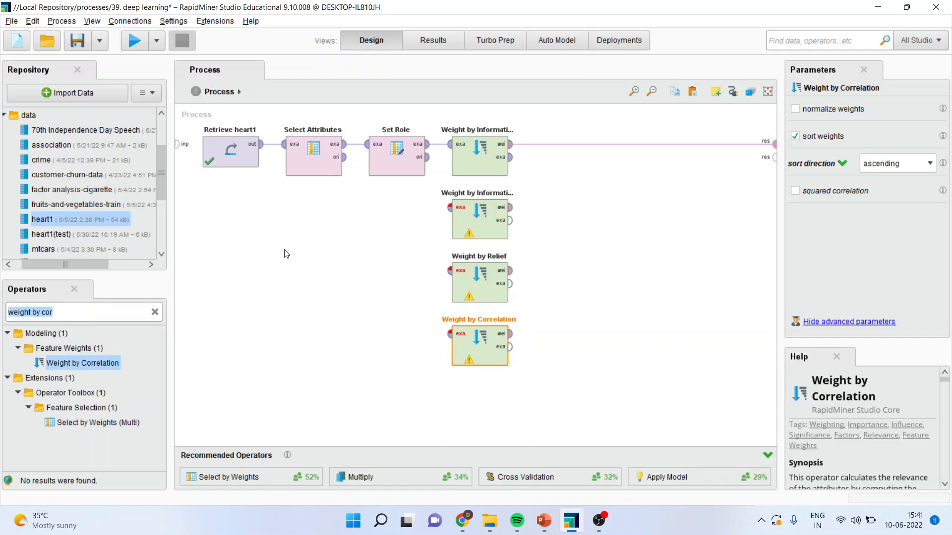
Chain the example set output of each weighting operator to the input of the one below, from Information Gain down to Correlation
click(511, 159)
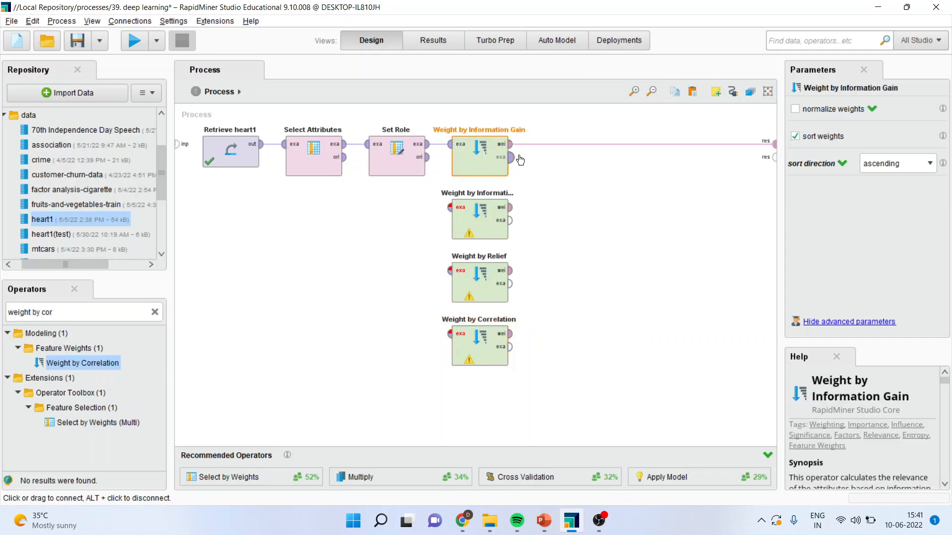
click(458, 210)
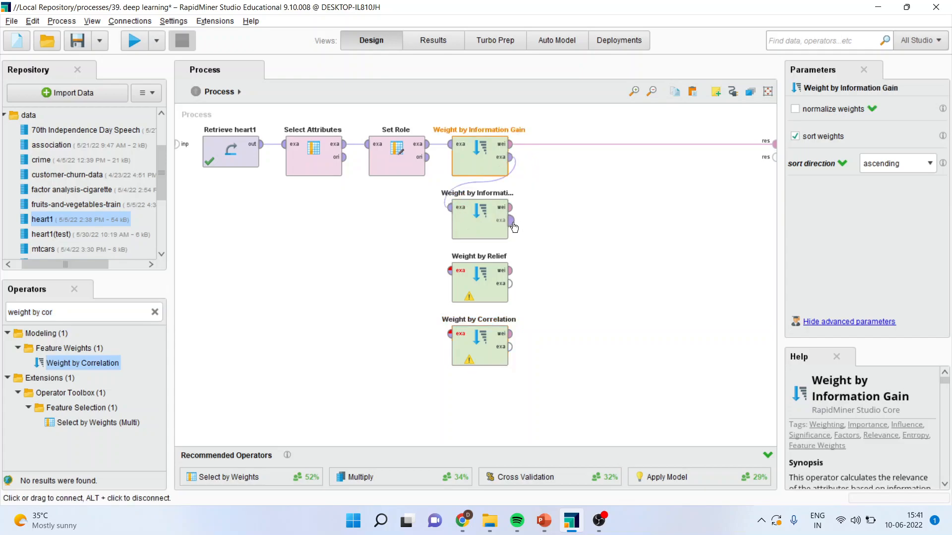
click(510, 221)
click(449, 272)
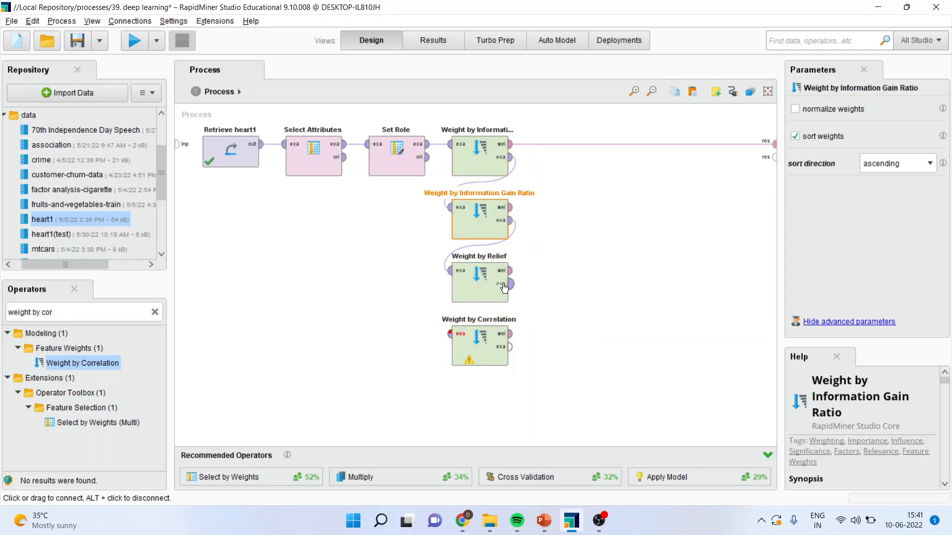
click(511, 284)
click(451, 335)
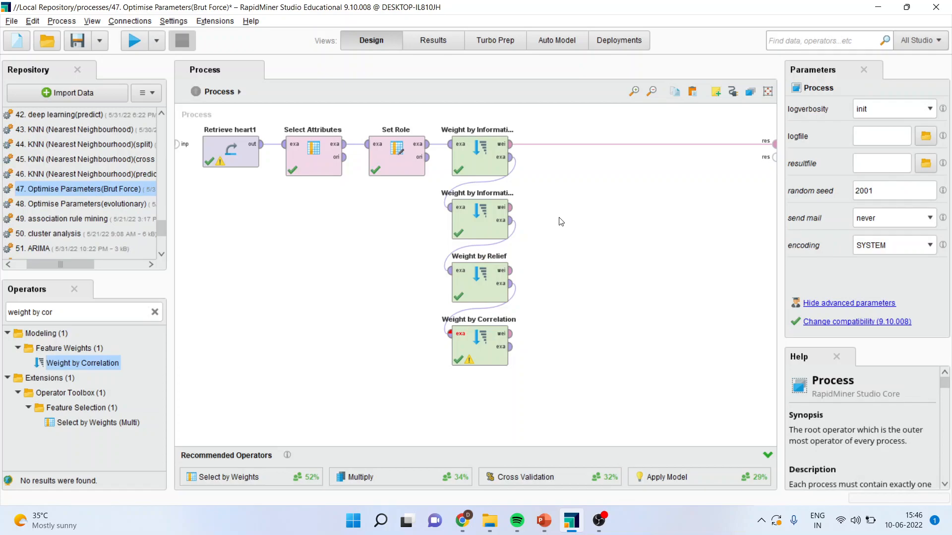
Connect the weights outputs of Weight by Information Gain Ratio, Weight by Relief and Weight by Correlation to separate process result ports
click(510, 208)
click(769, 163)
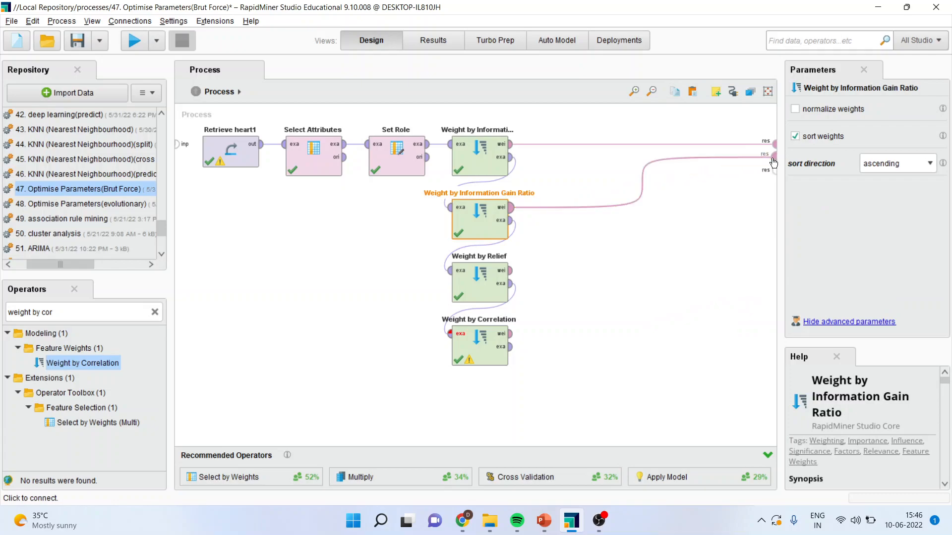
click(511, 271)
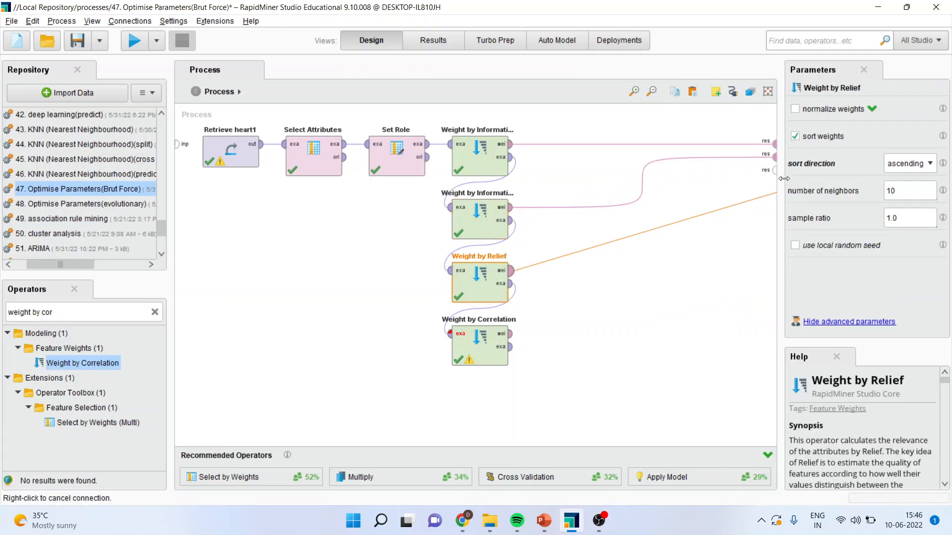
click(773, 170)
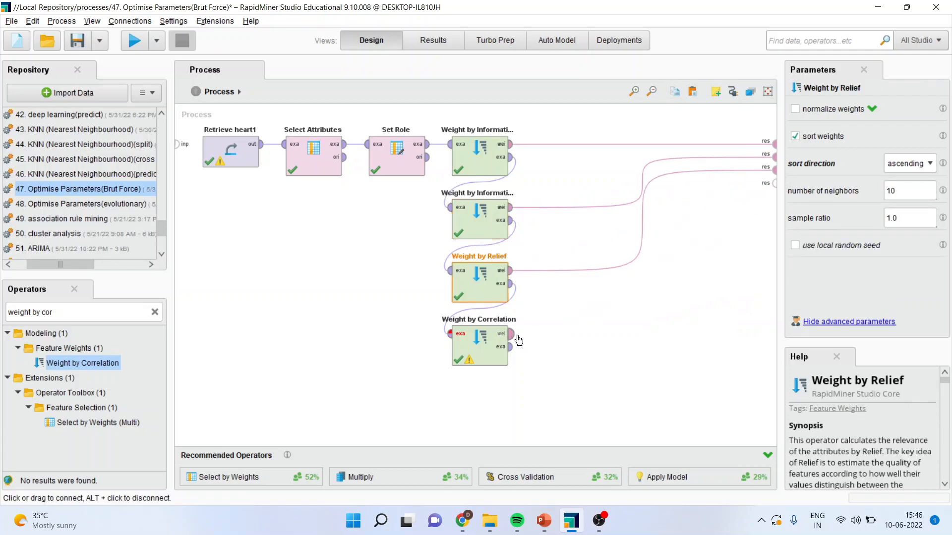
click(511, 333)
click(775, 184)
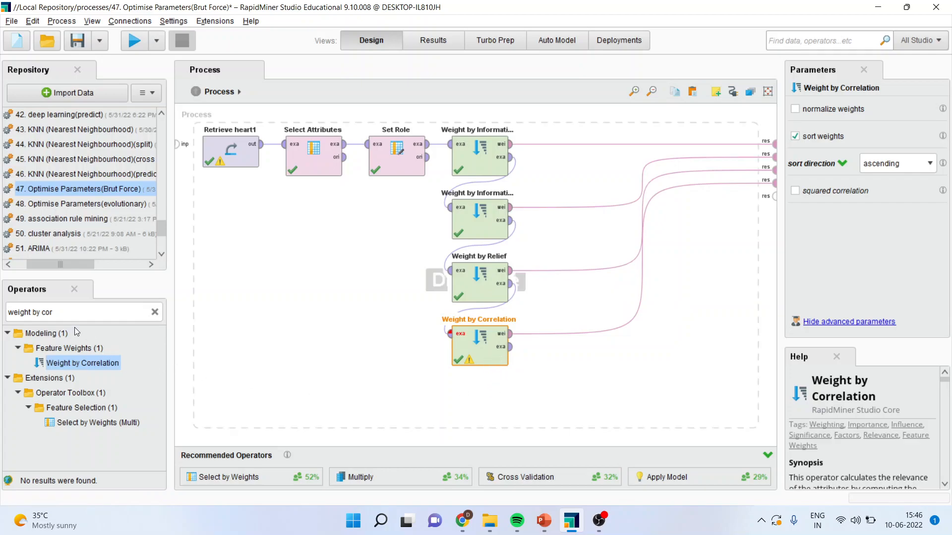
Find the Optimize Selection (Brute Force) operator and insert it after Weight by Correlation
triple_click(72, 314)
text(op)
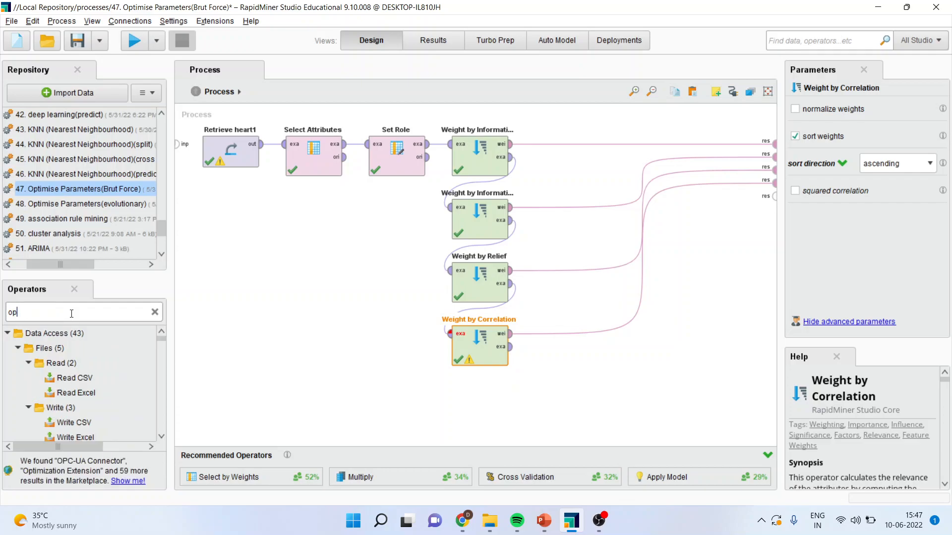
text(timiz)
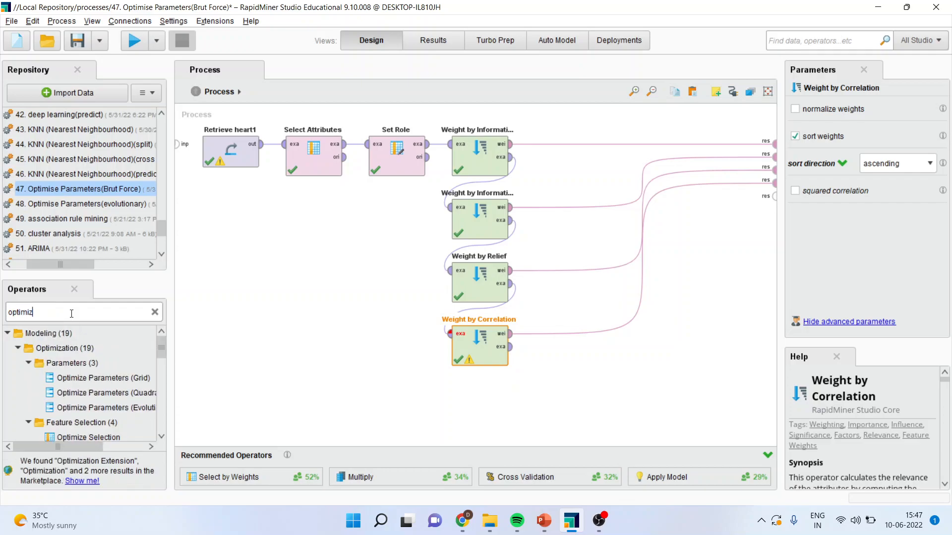
text(e)
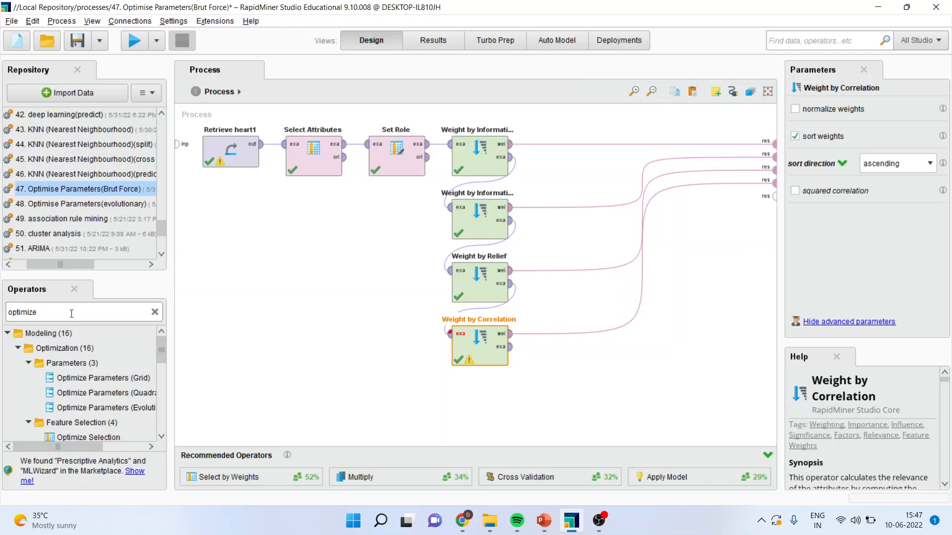
click(162, 437)
click(160, 437)
click(160, 437)
click(160, 437)
click(160, 437)
click(160, 436)
click(160, 437)
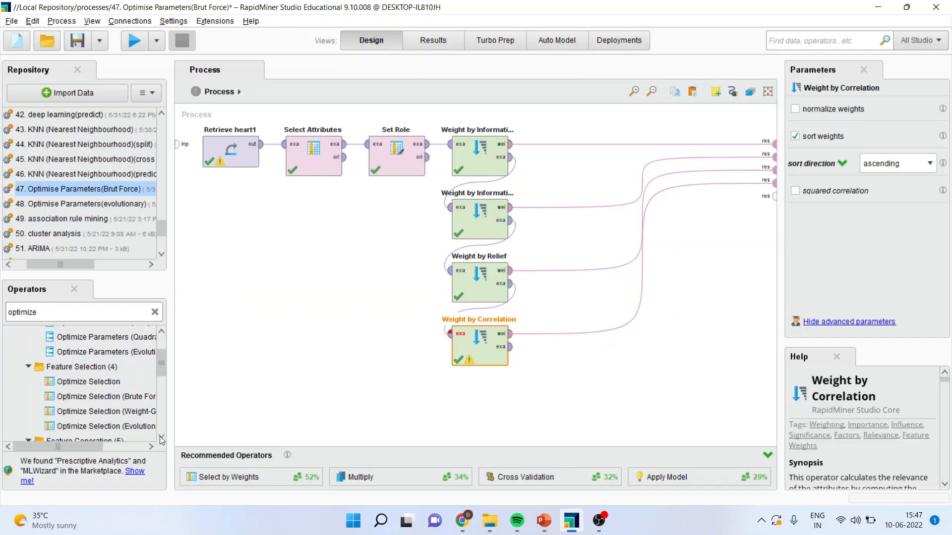
drag(93, 447, 110, 448)
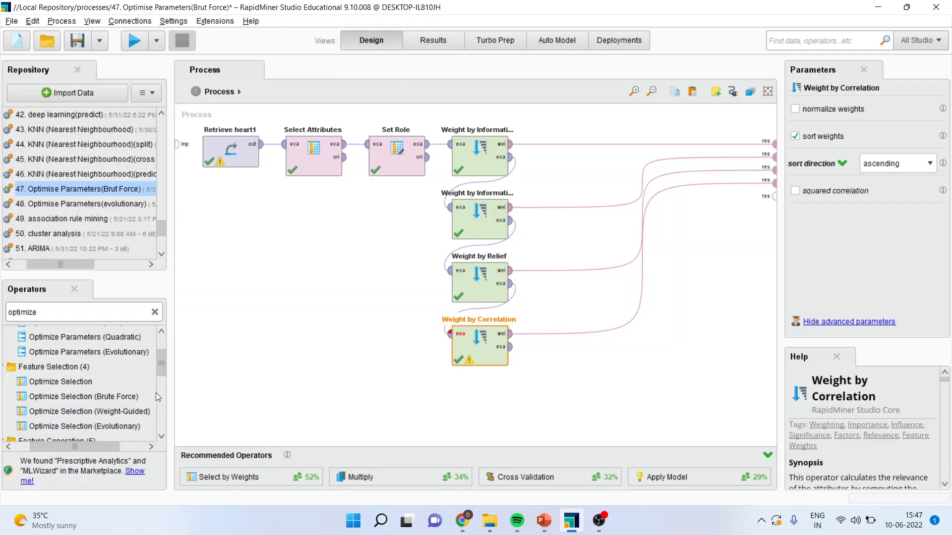
drag(115, 400, 603, 348)
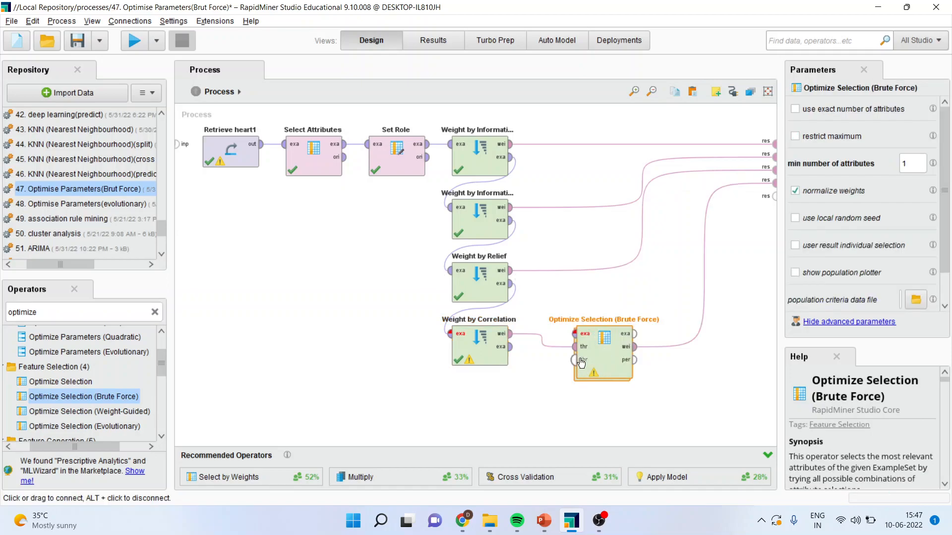
Replace Optimize Selection's weight connections with example set connections, from Weight by Correlation to its input and from its output to the fourth result port
click(542, 340)
click(509, 347)
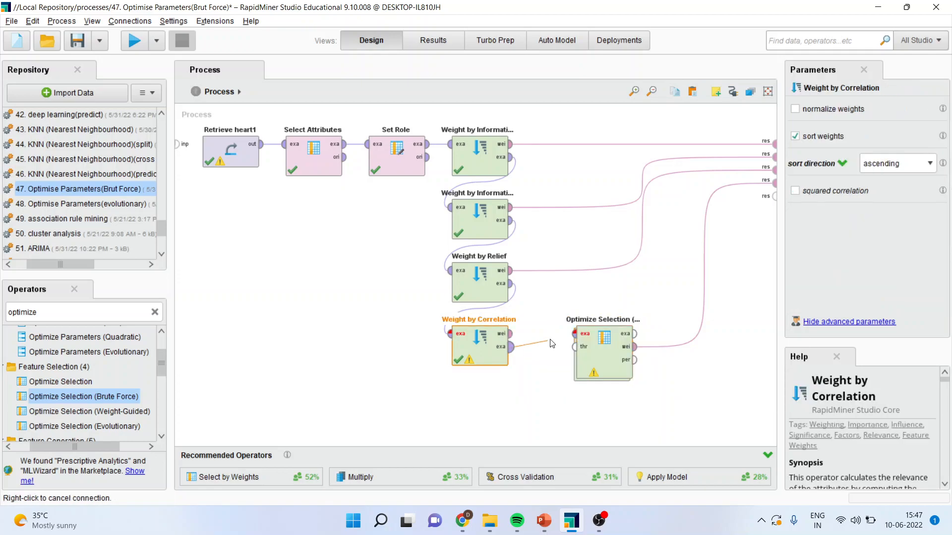
click(576, 334)
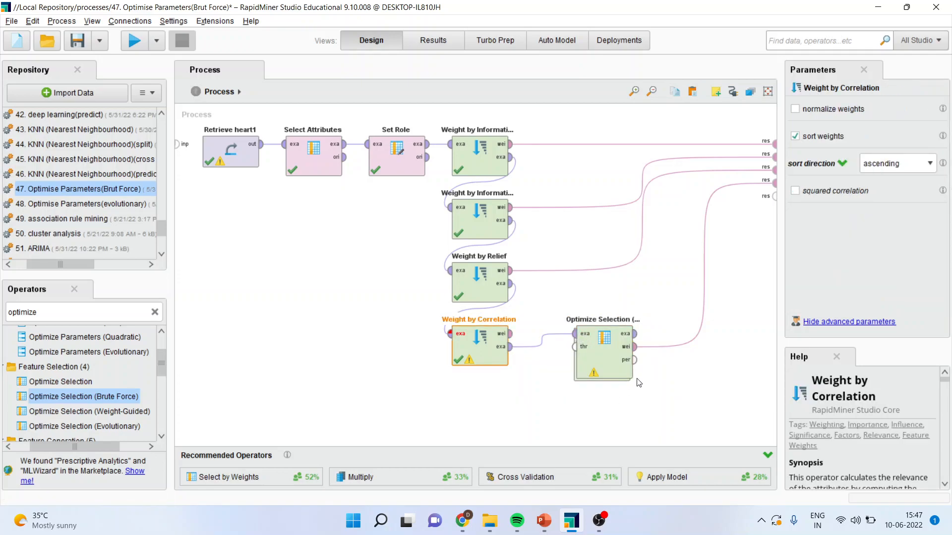
click(704, 265)
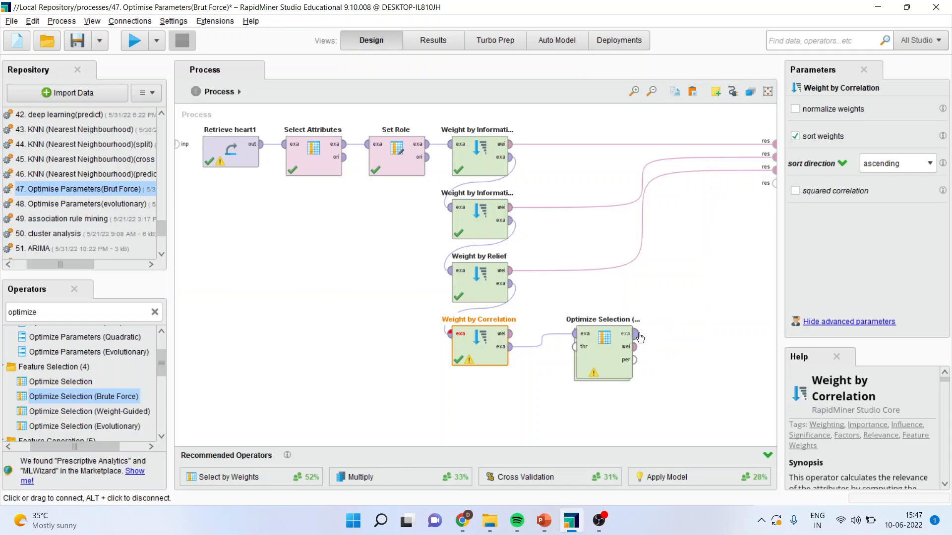
click(635, 333)
click(774, 183)
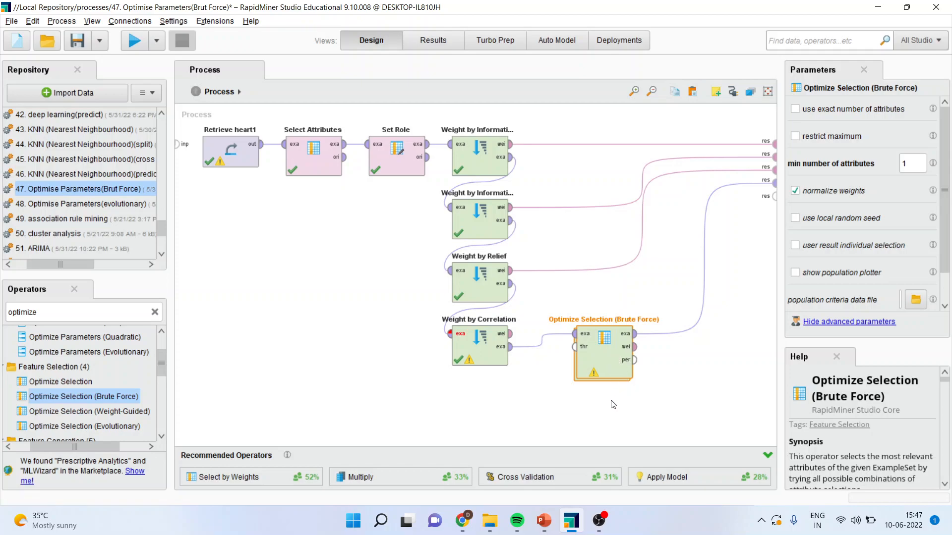
Open the Optimize Selection subprocess, add a Split Data operator and feed it the incoming example set
double_click(609, 359)
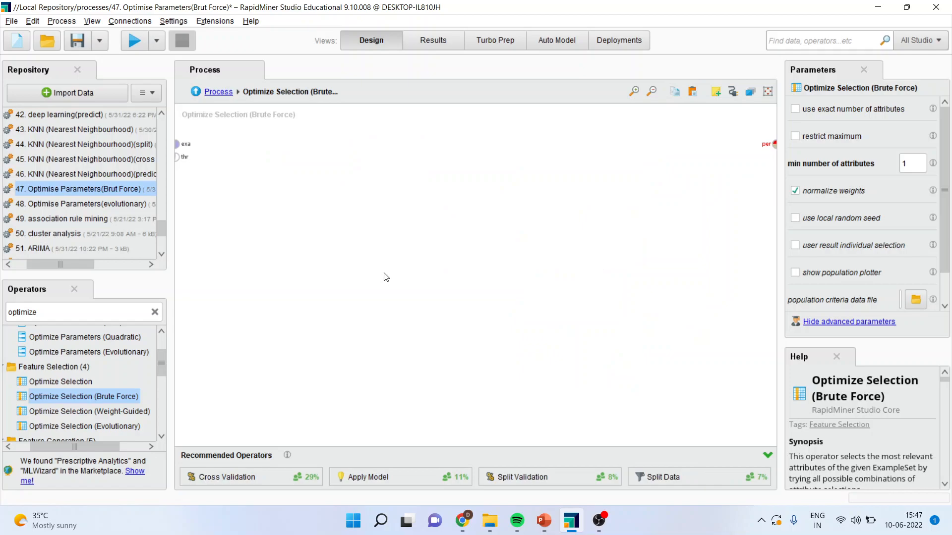
double_click(74, 313)
text(split da)
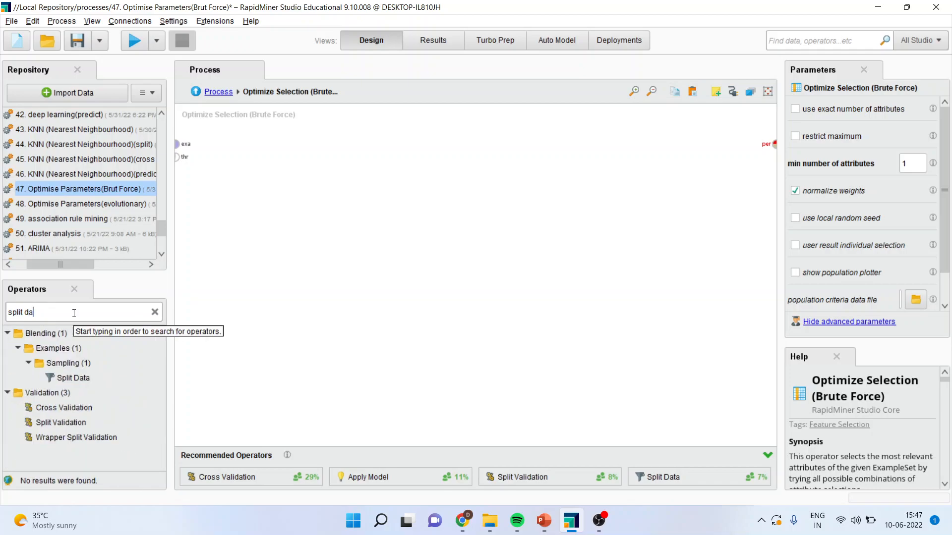
drag(81, 378, 225, 192)
drag(242, 154, 257, 157)
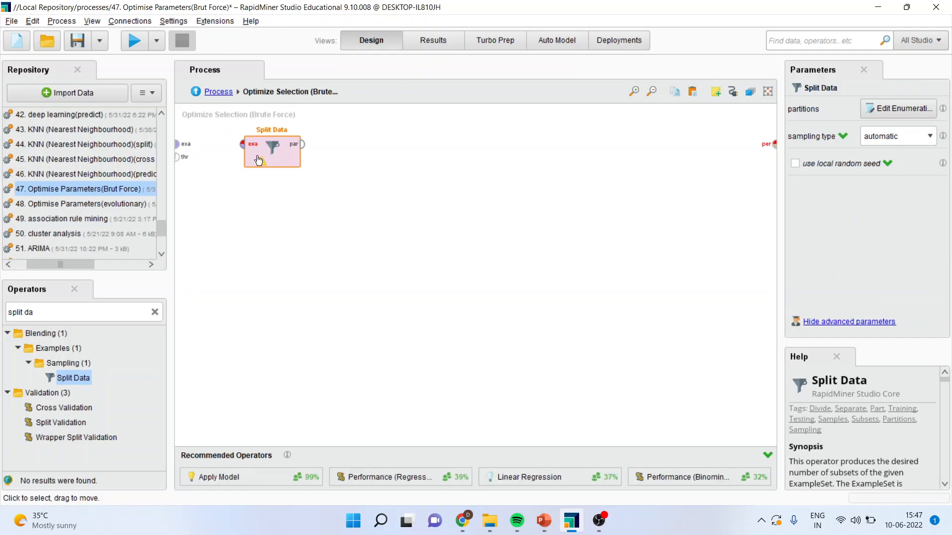
click(179, 149)
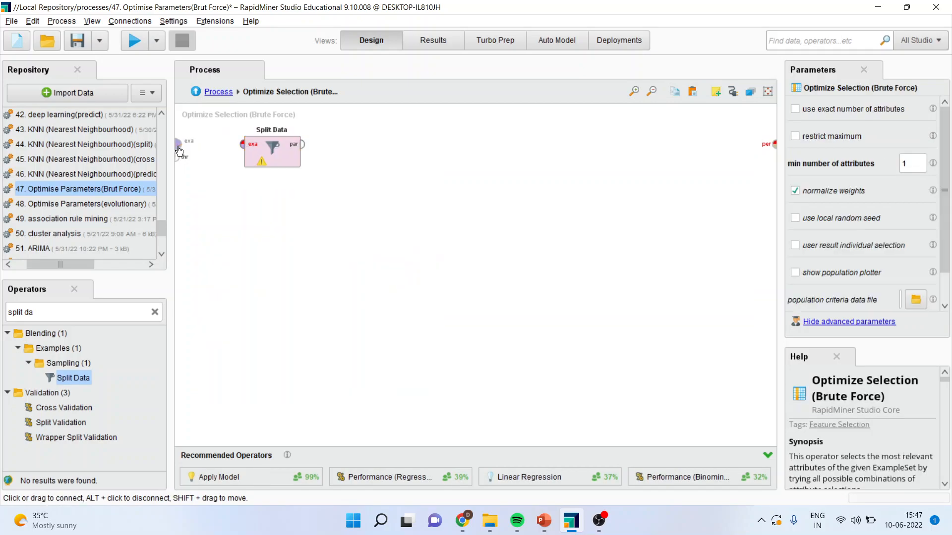
click(243, 147)
Add a Logistic Regression operator beside Split Data and connect the first partition to its training input
click(79, 309)
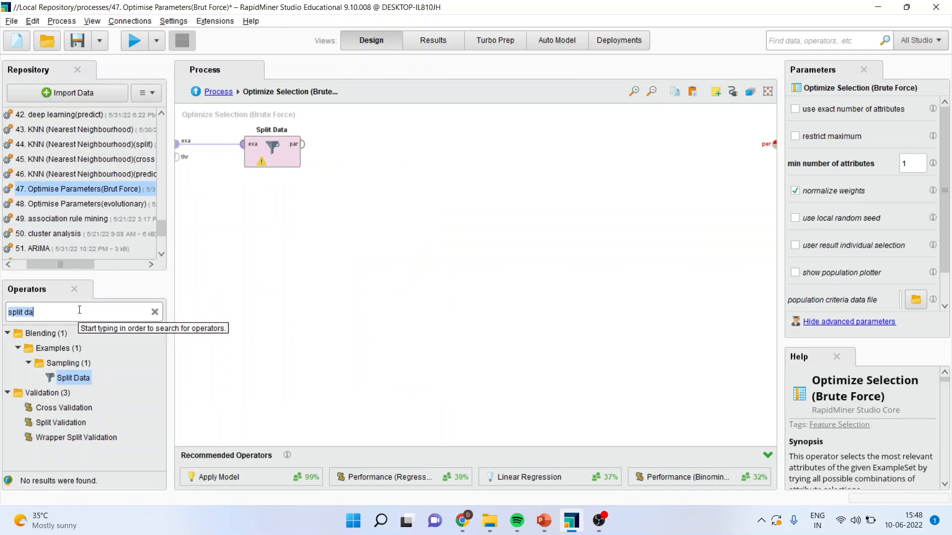
key(BackSpace)
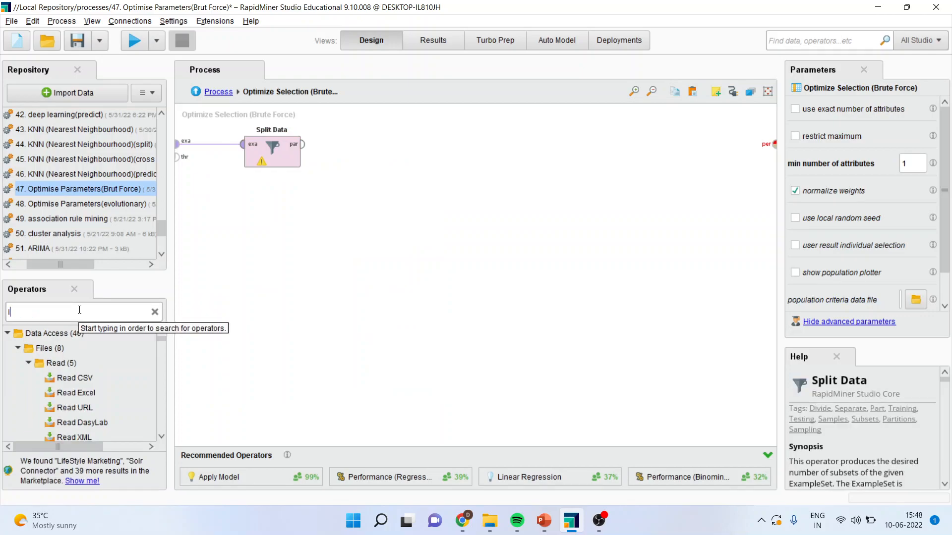
text(logi)
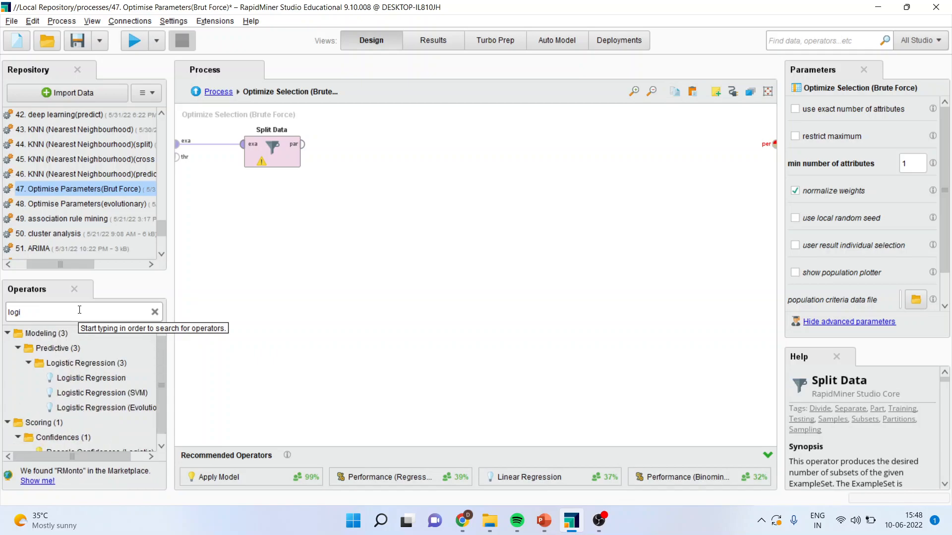
drag(94, 377, 230, 321)
mouse_move(366, 153)
mouse_down()
mouse_move(332, 159)
mouse_move(382, 159)
mouse_up()
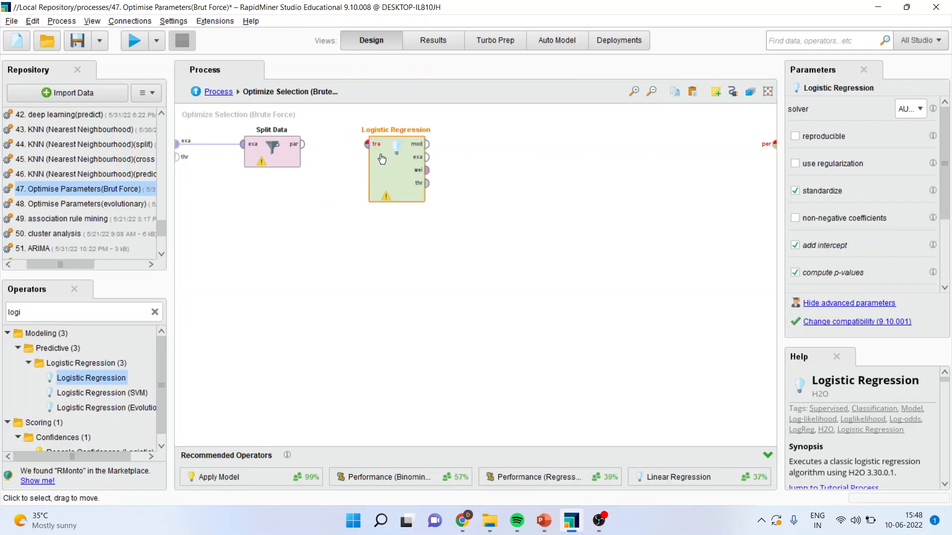
click(303, 145)
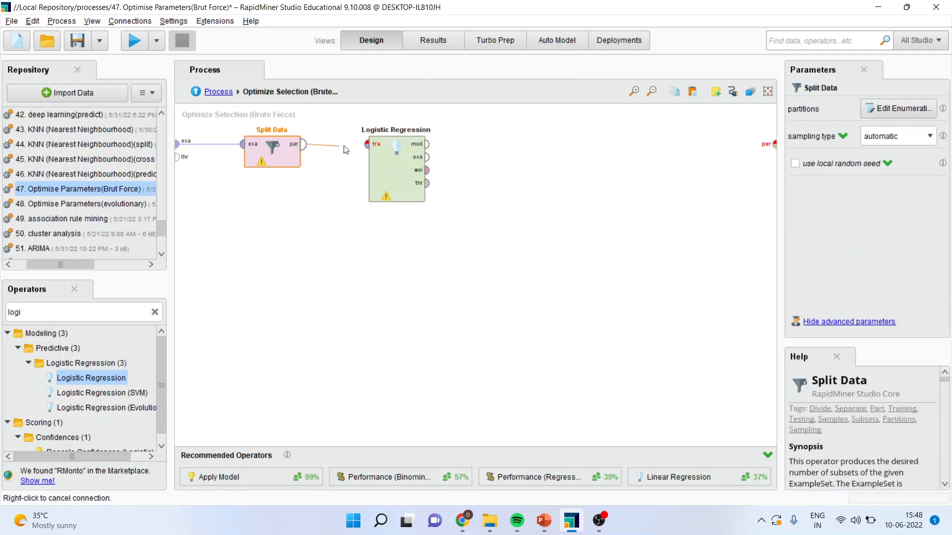
click(368, 145)
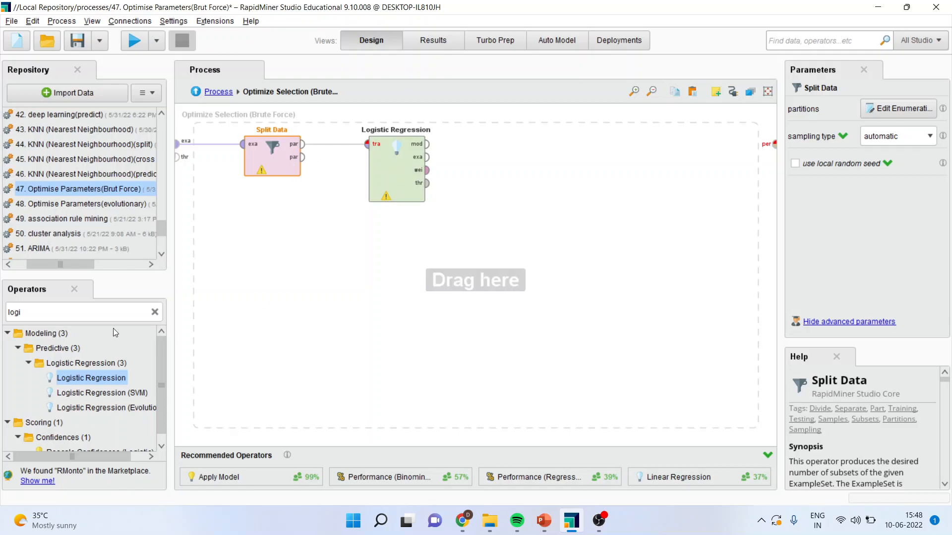
Find the Apply Model operator and place it below Logistic Regression
click(55, 312)
text(ap)
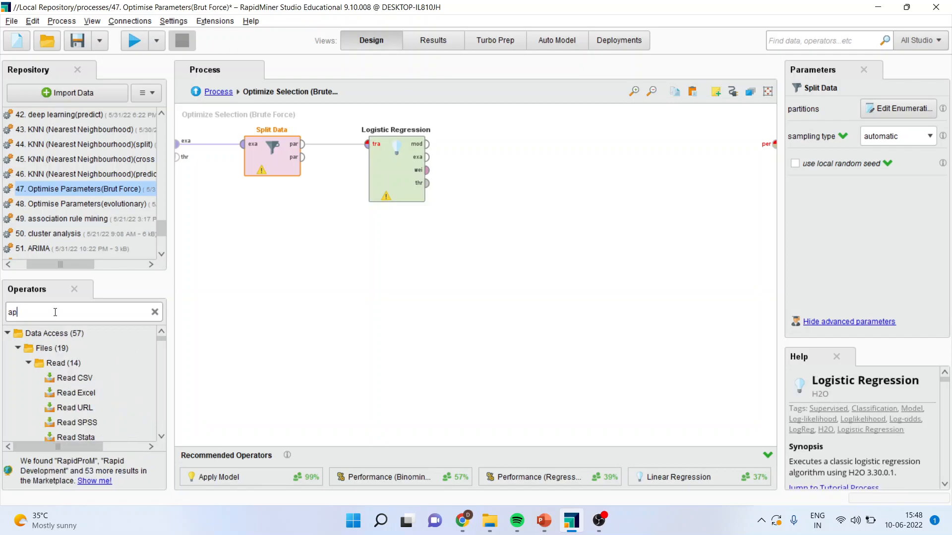
text(ply model)
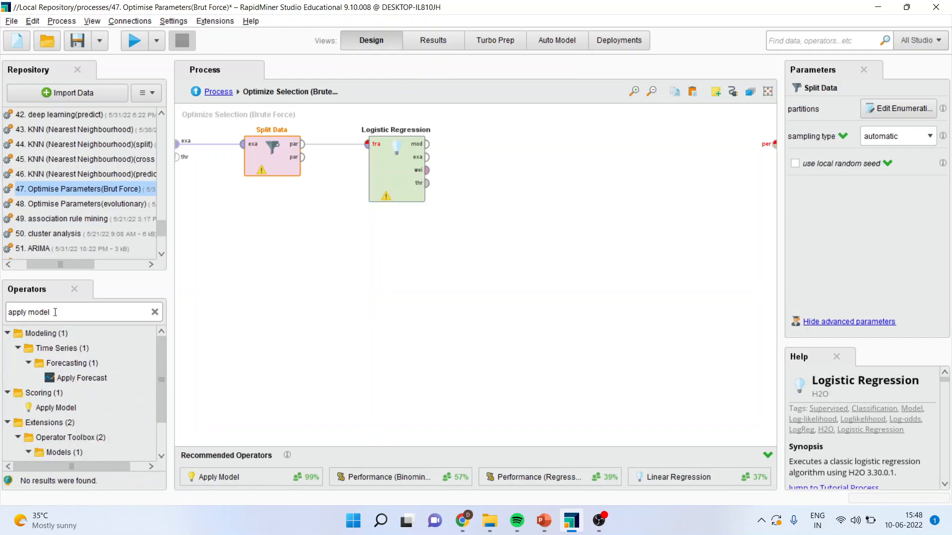
drag(56, 407, 261, 335)
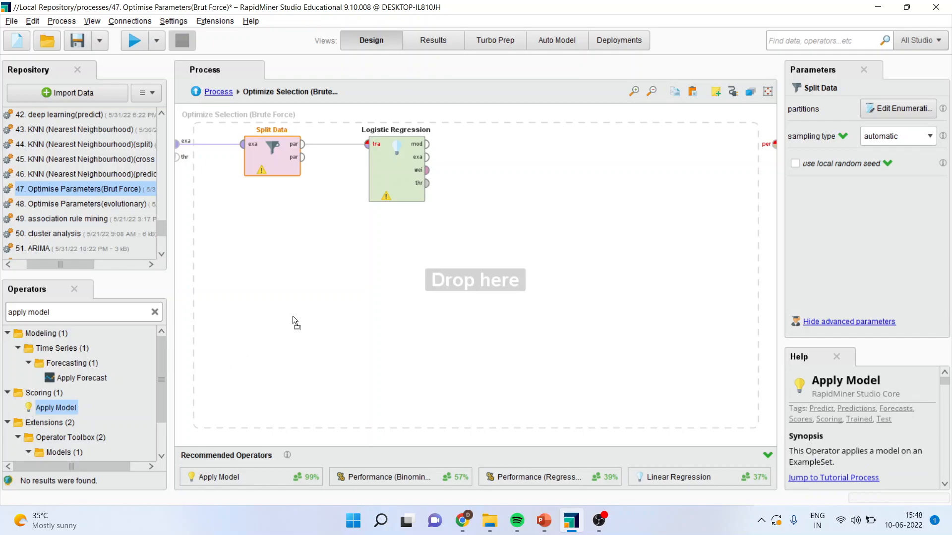
drag(383, 258, 385, 262)
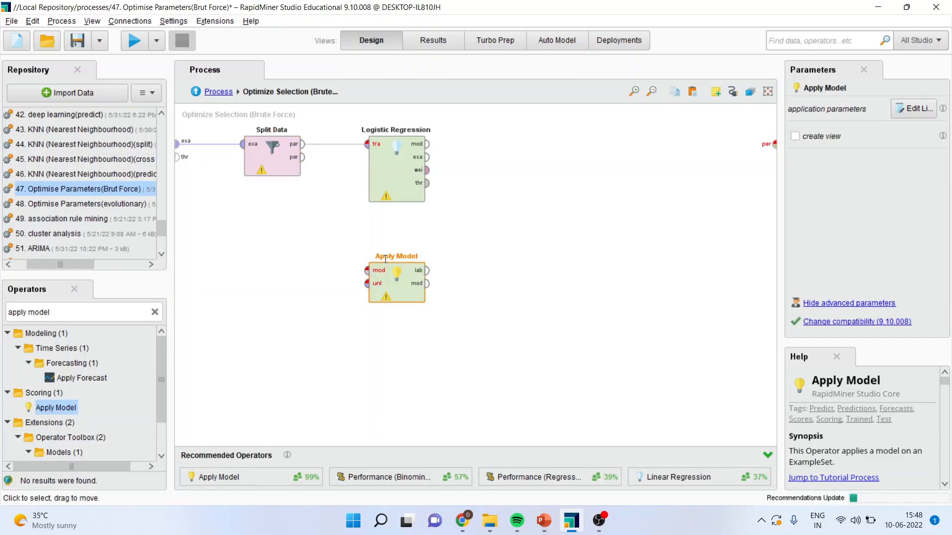
Feed Apply Model with the Logistic Regression model and the second Split Data partition as unlabelled data
click(426, 144)
click(367, 271)
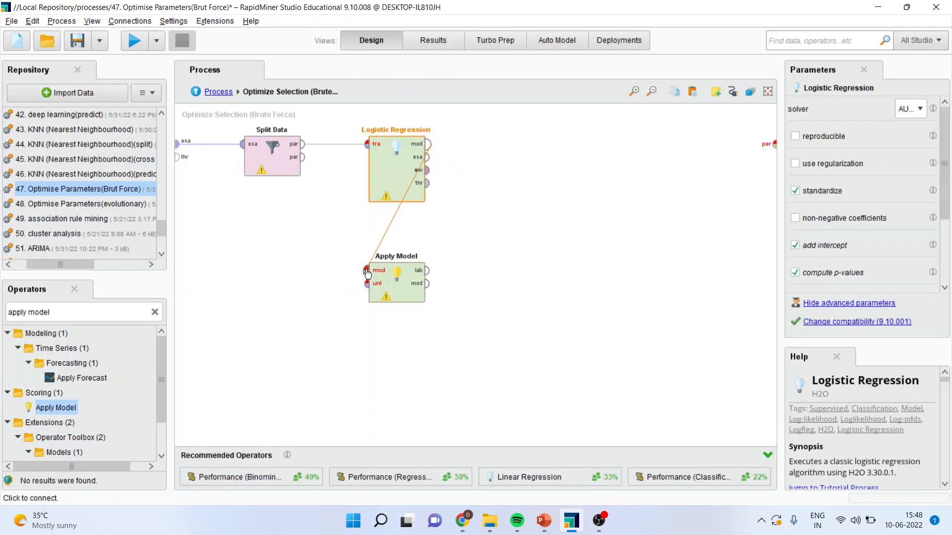
click(303, 157)
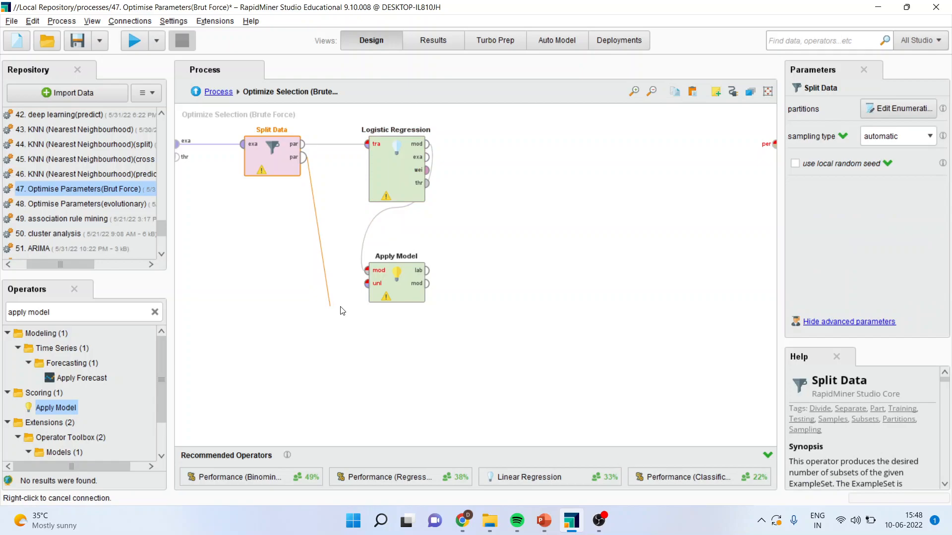
click(367, 283)
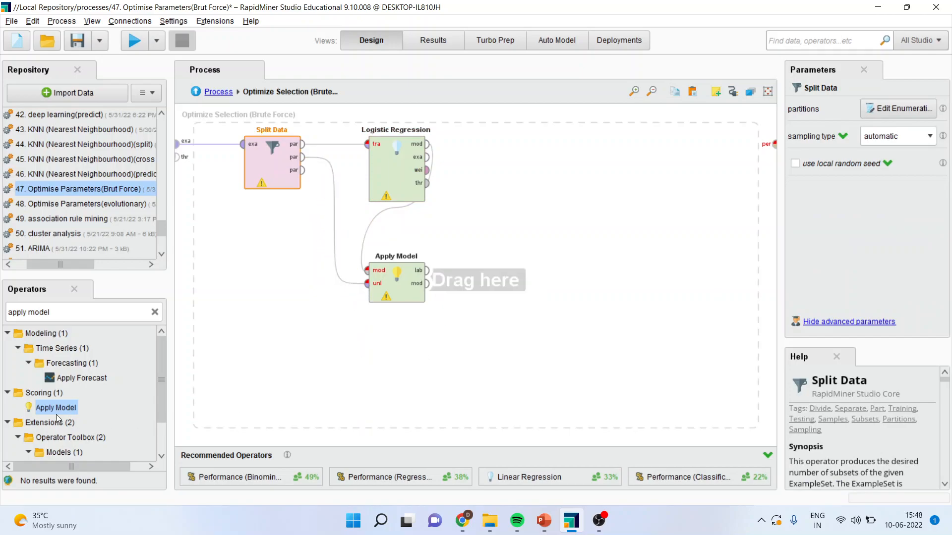
Add a Performance (Classification) operator beyond Logistic Regression and connect Apply Model's labelled data output to it
click(65, 313)
text(perfomance)
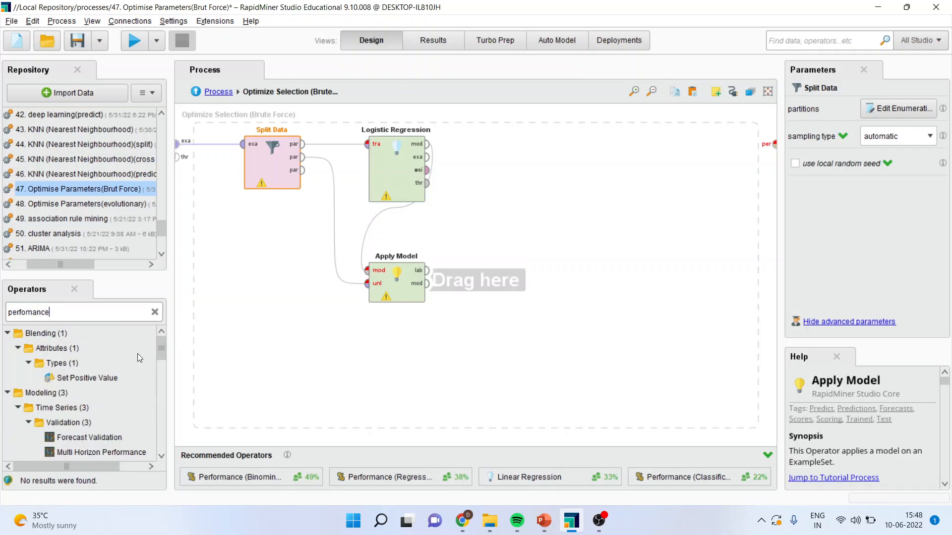
drag(162, 347, 541, 201)
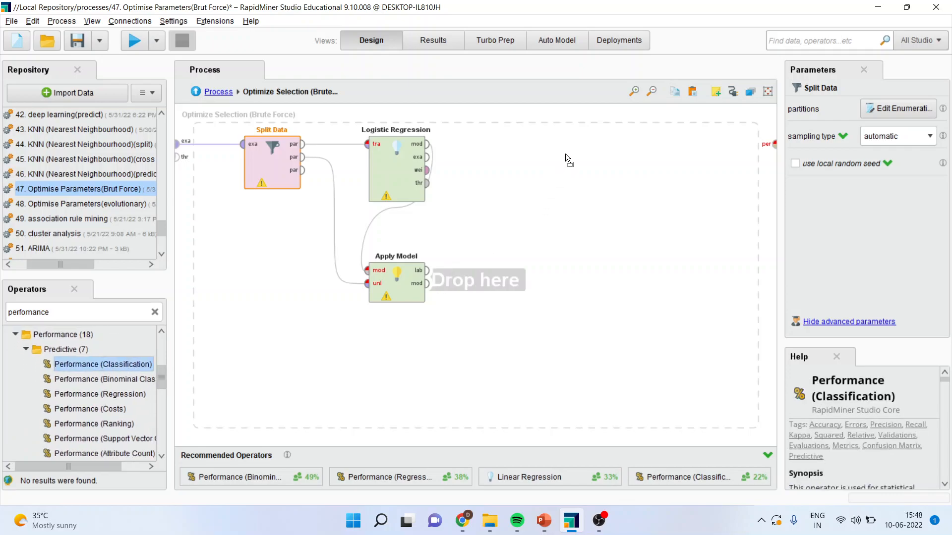
drag(566, 157, 566, 158)
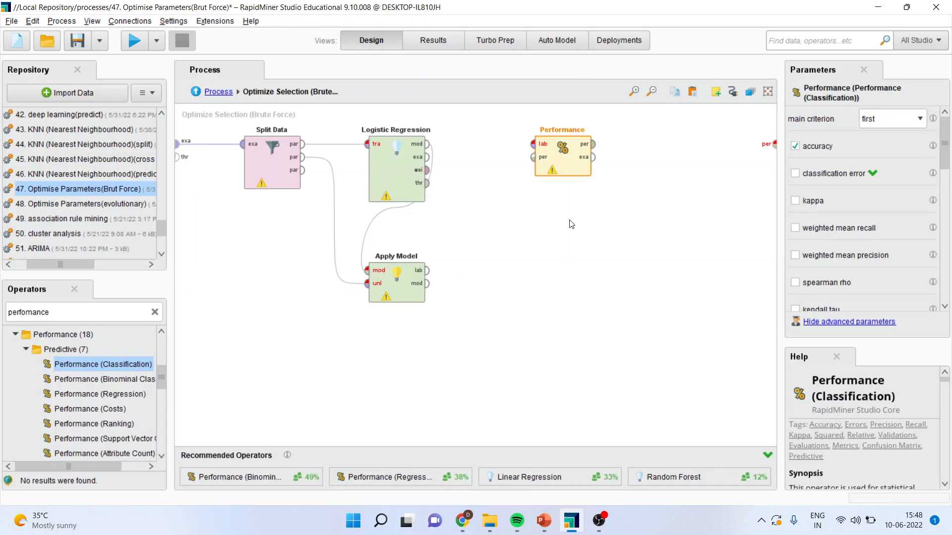
click(426, 270)
click(533, 143)
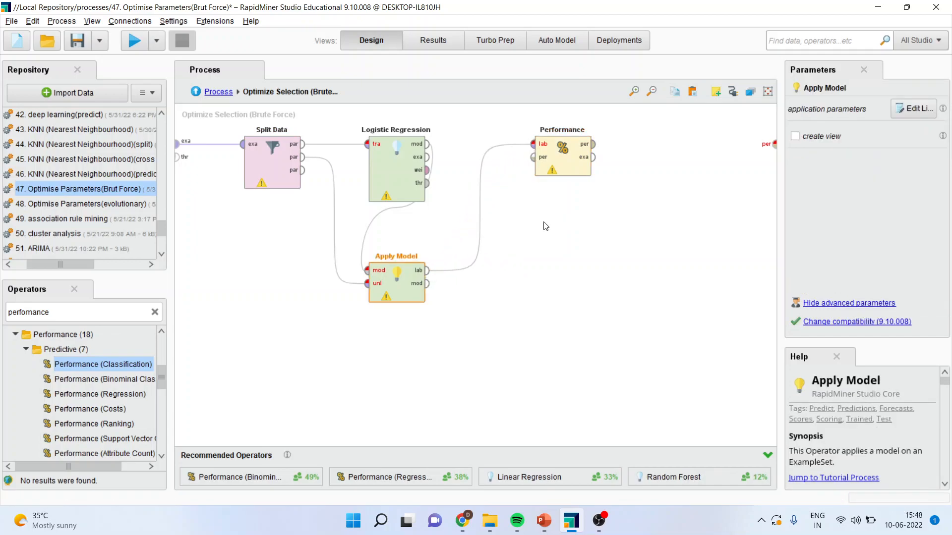
Connect Performance's output to the subprocess's performance port and define Split Data partitions with ratios 0.7 and 0.3
click(593, 143)
click(773, 144)
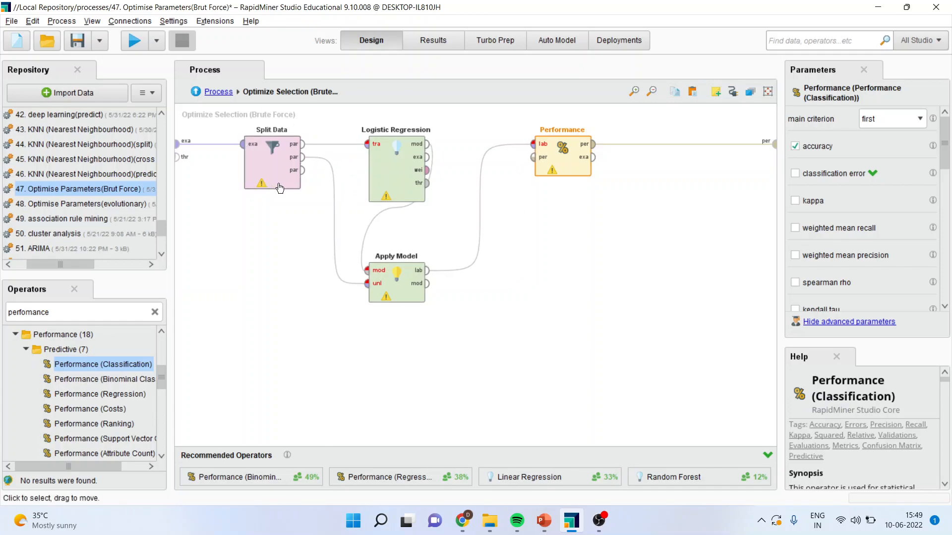
click(276, 163)
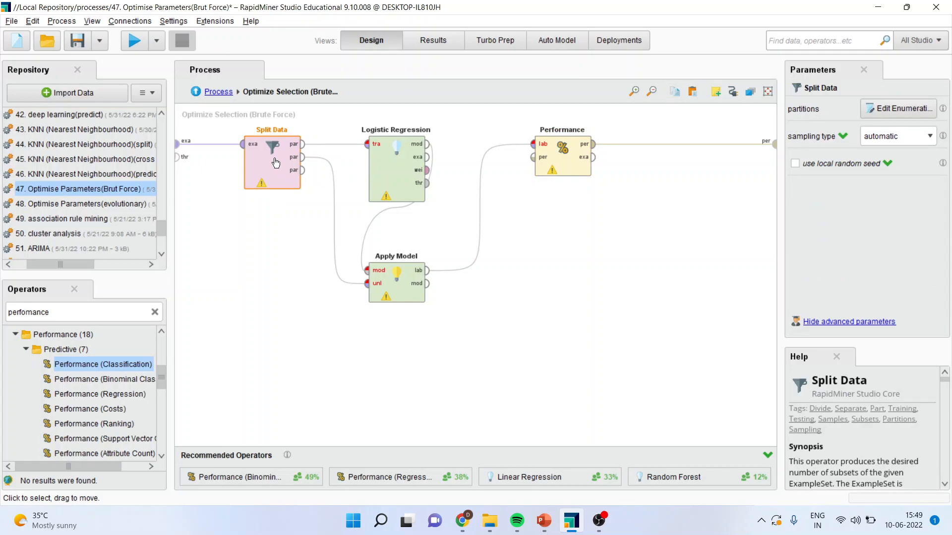
click(898, 112)
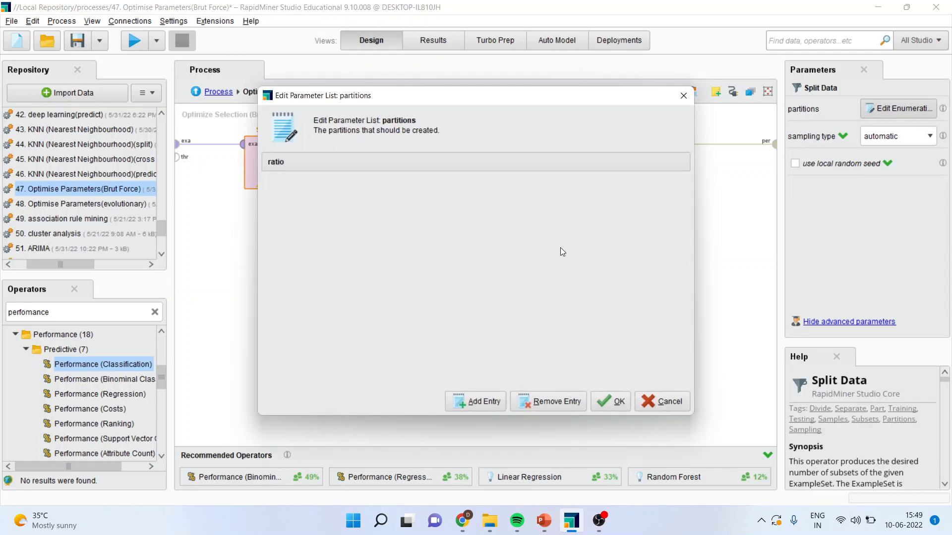
click(488, 399)
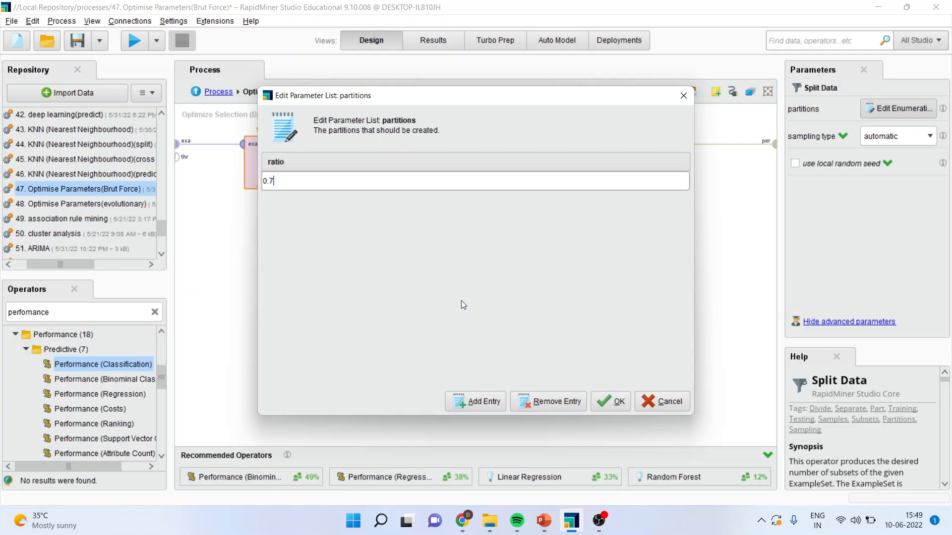
click(478, 407)
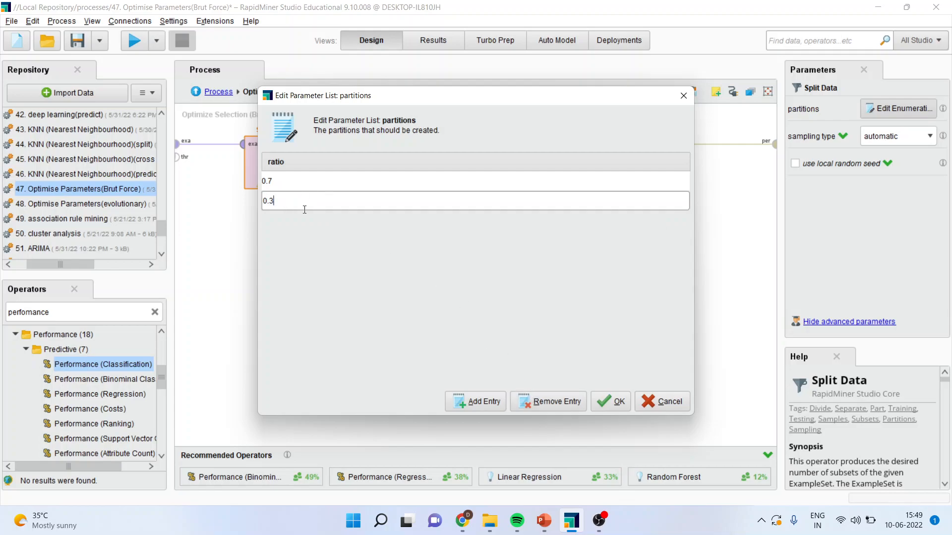
click(605, 403)
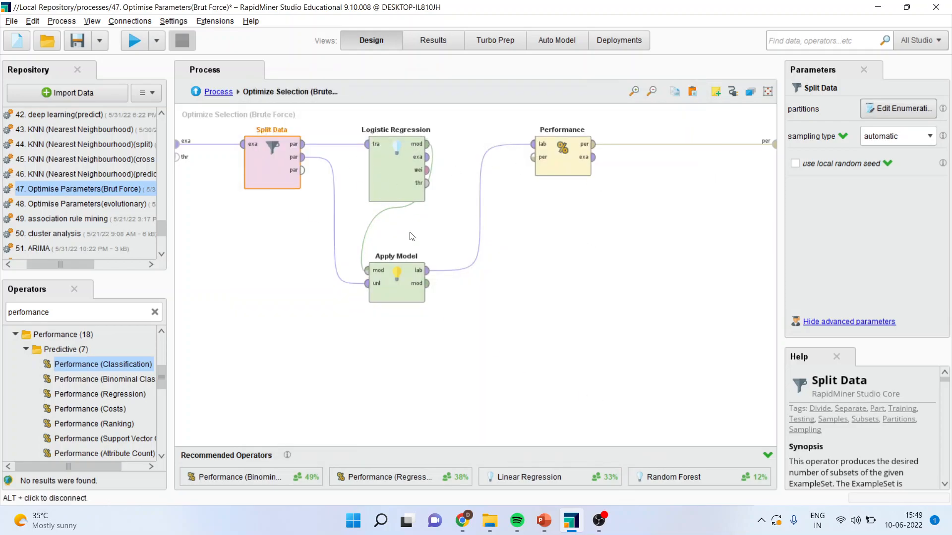
Run the whole process from the top level and open the Weight by Information Gain results
click(194, 96)
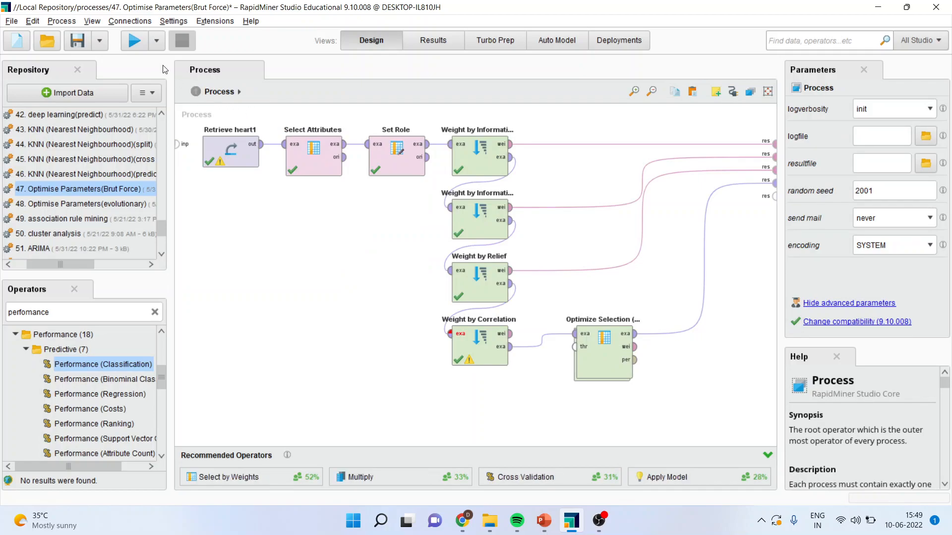
click(135, 41)
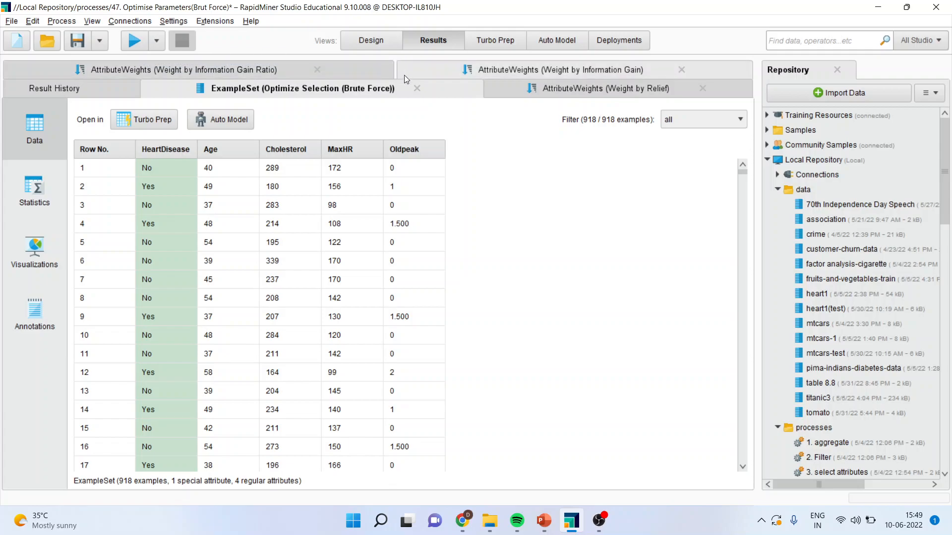
click(492, 70)
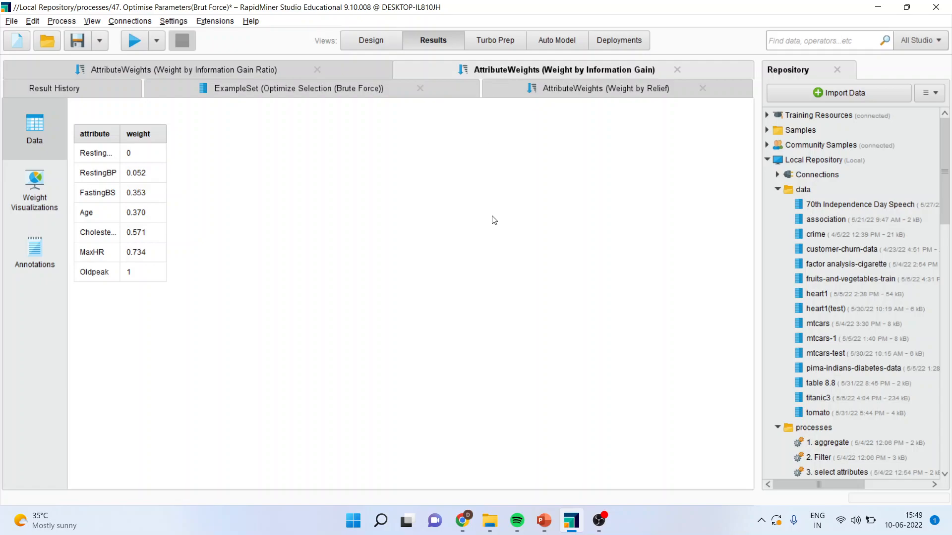
Switch to the "naive bayes" presentation in PowerPoint and read the Information Gain slide in full-screen view
mouse_move(548, 525)
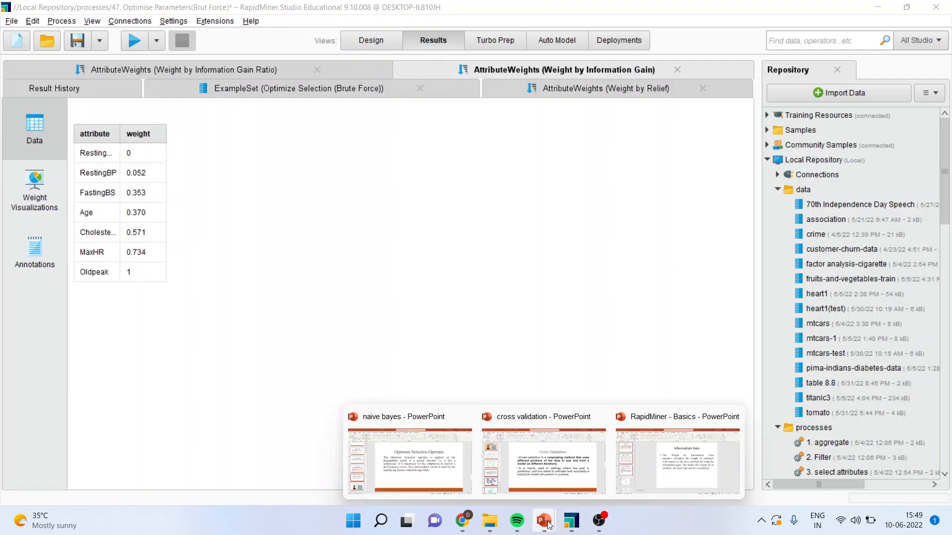
click(429, 475)
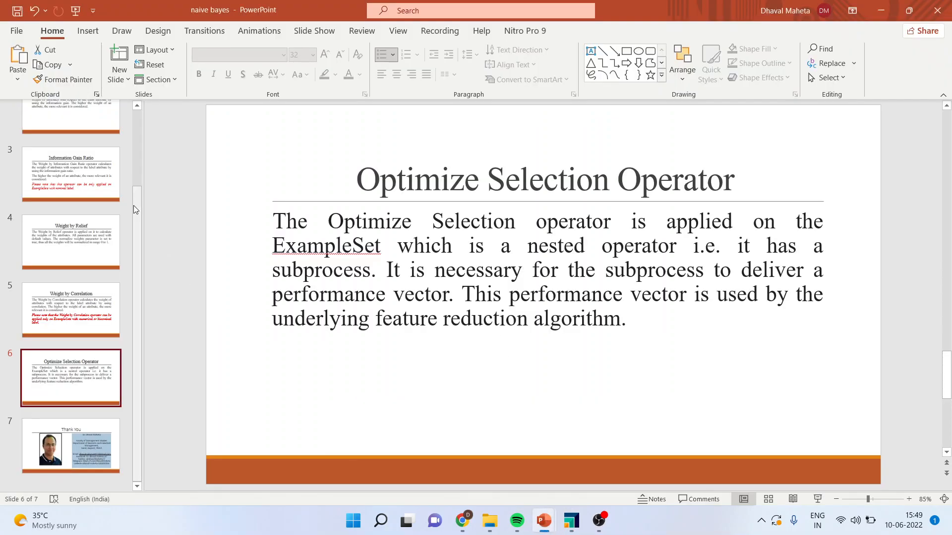
scroll(132, 171, up, 1)
scroll(132, 170, up, 2)
click(71, 207)
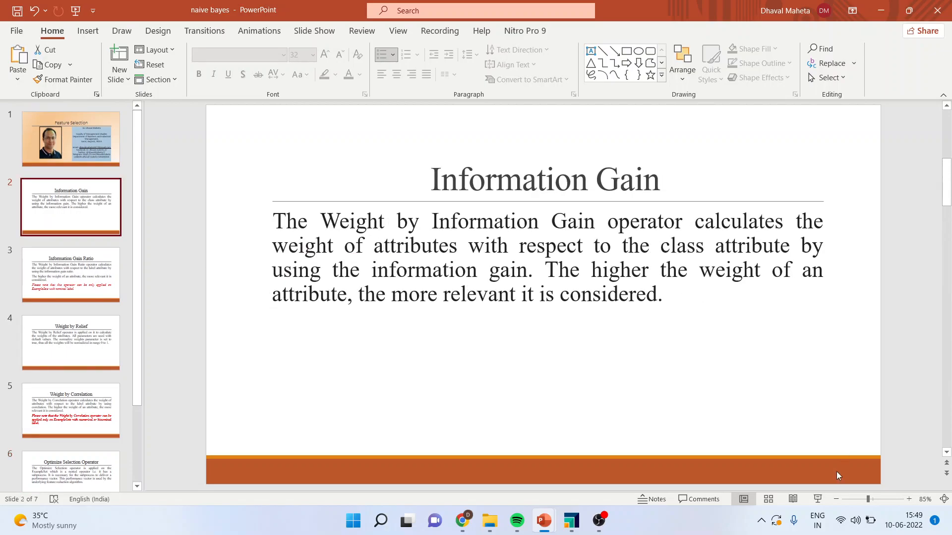
click(818, 500)
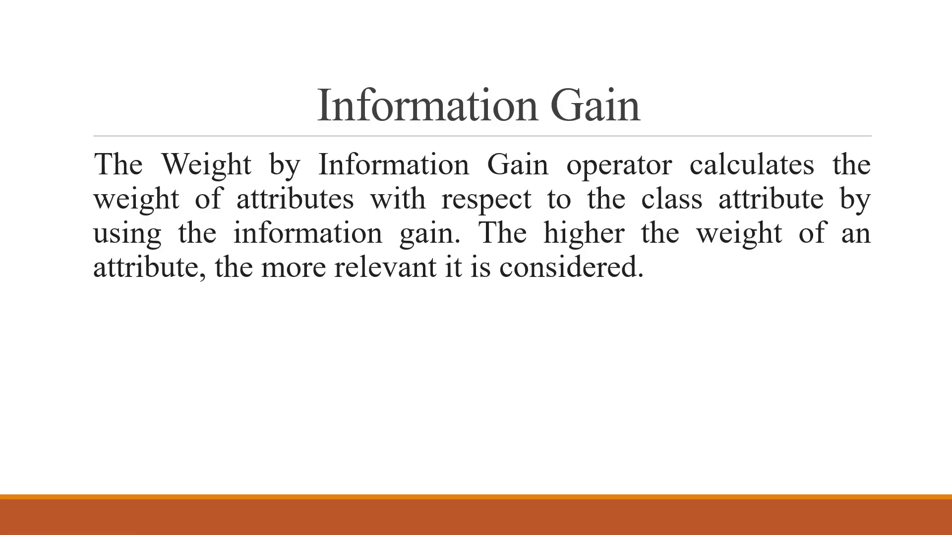
key(Escape)
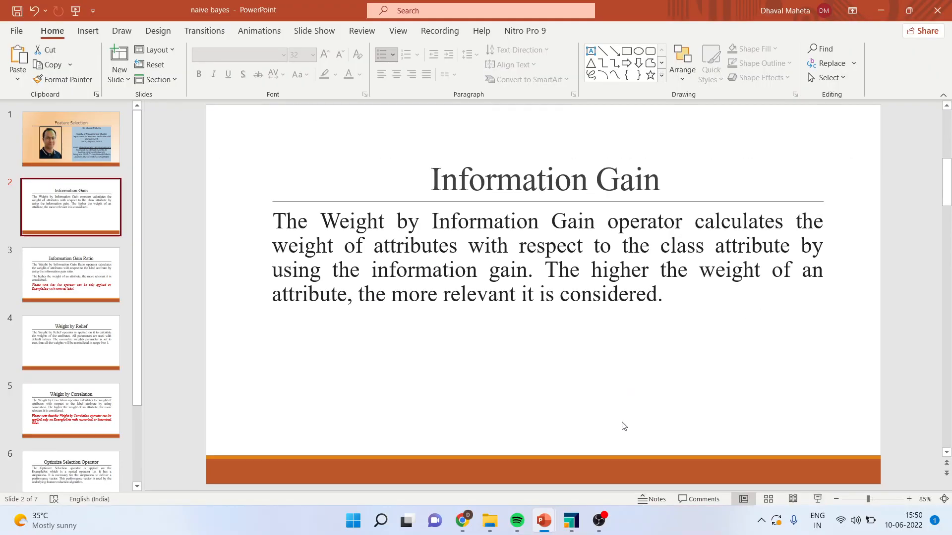
Switch back to RapidMiner and widen the attribute column of the Information Gain weights to read the full names
click(571, 520)
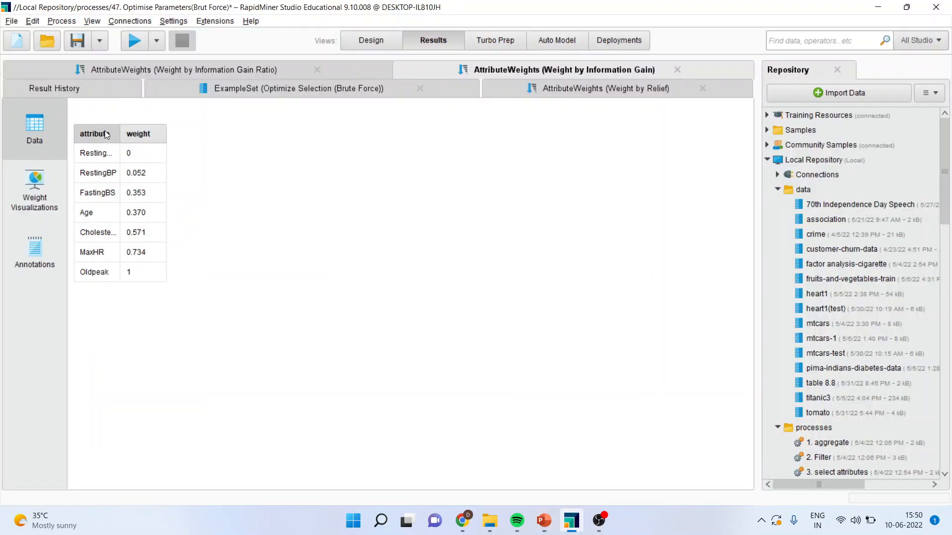
drag(119, 130, 164, 131)
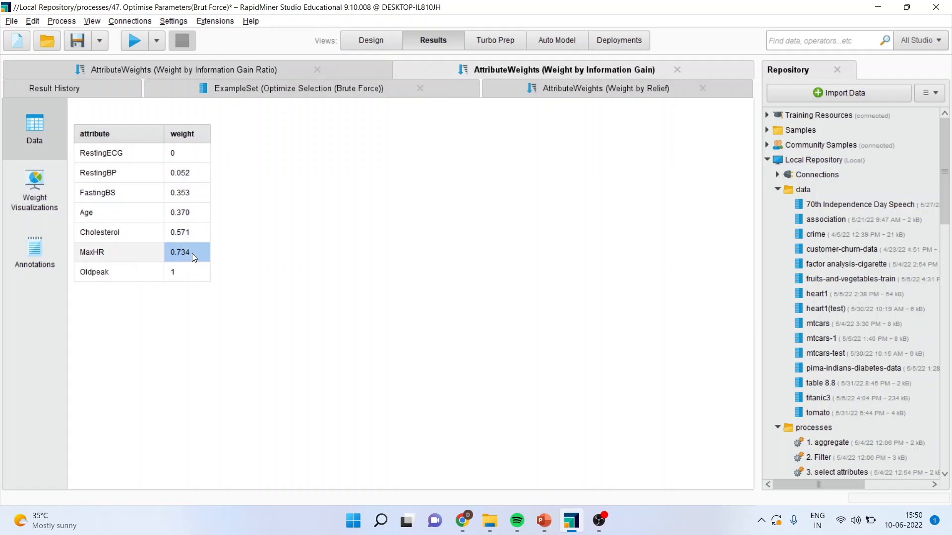
mouse_move(192, 254)
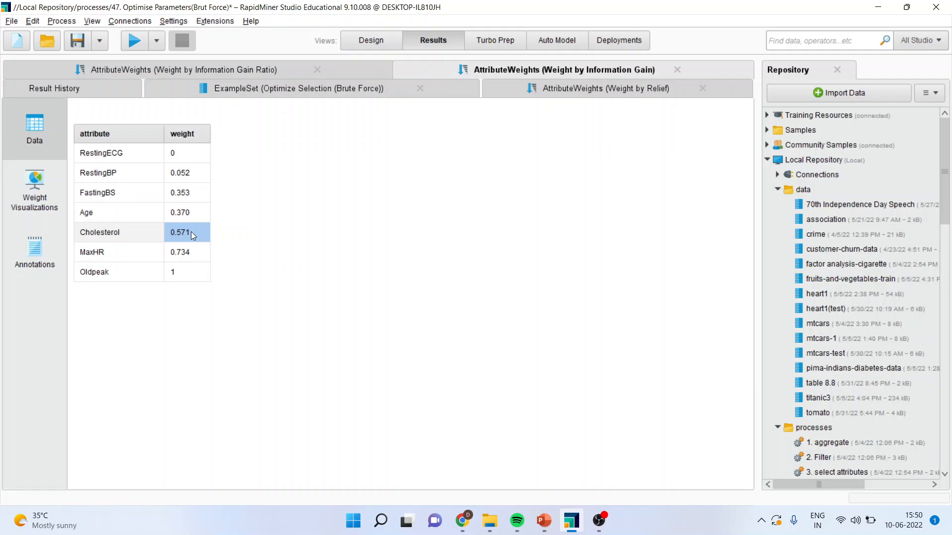
Switch to the "naive bayes" presentation in PowerPoint and read the Information Gain Ratio slide in full-screen view
click(549, 528)
click(406, 473)
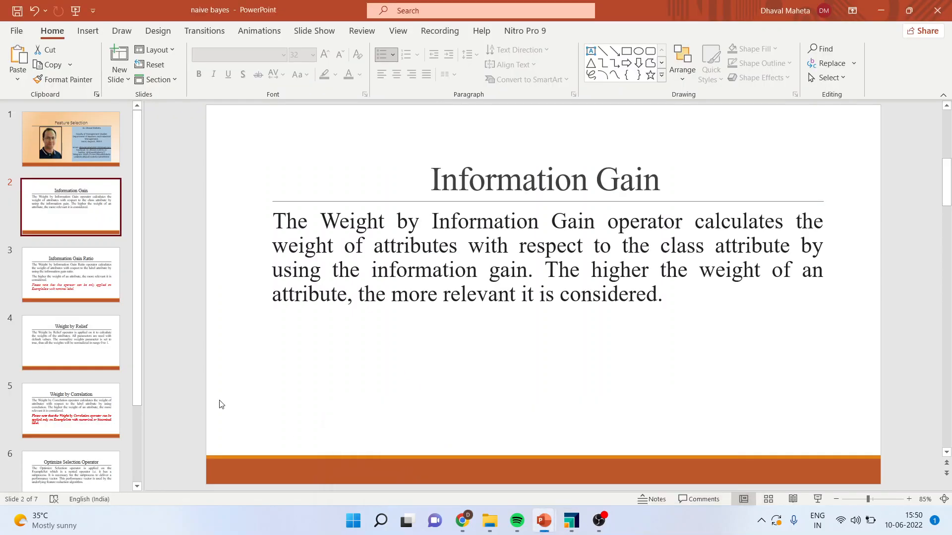
click(74, 276)
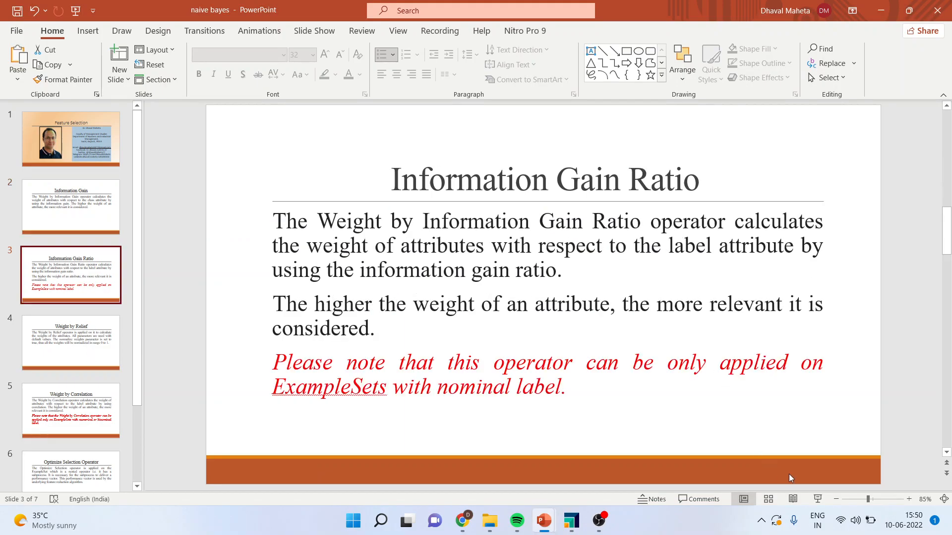
click(817, 499)
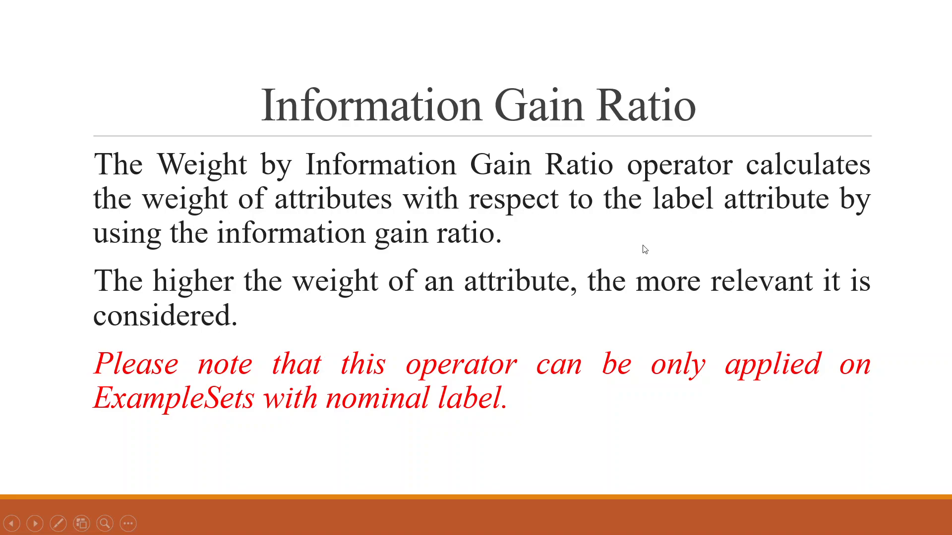
key(Escape)
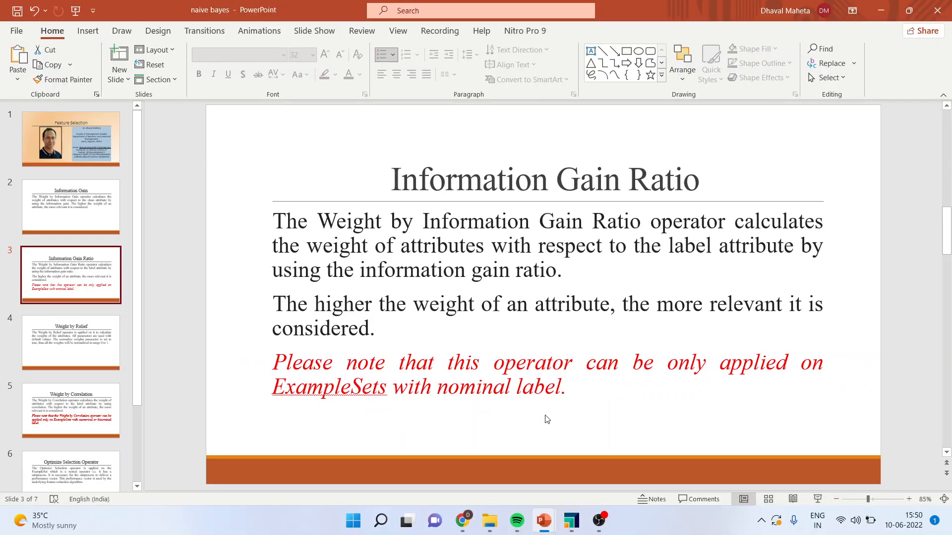
Switch back to RapidMiner and show the Information Gain Ratio weights with full attribute names
click(571, 521)
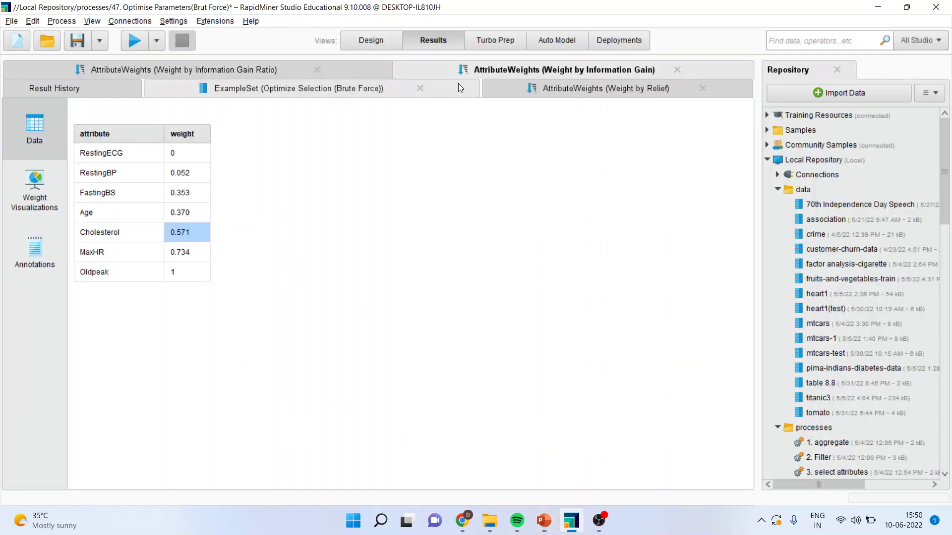
click(236, 72)
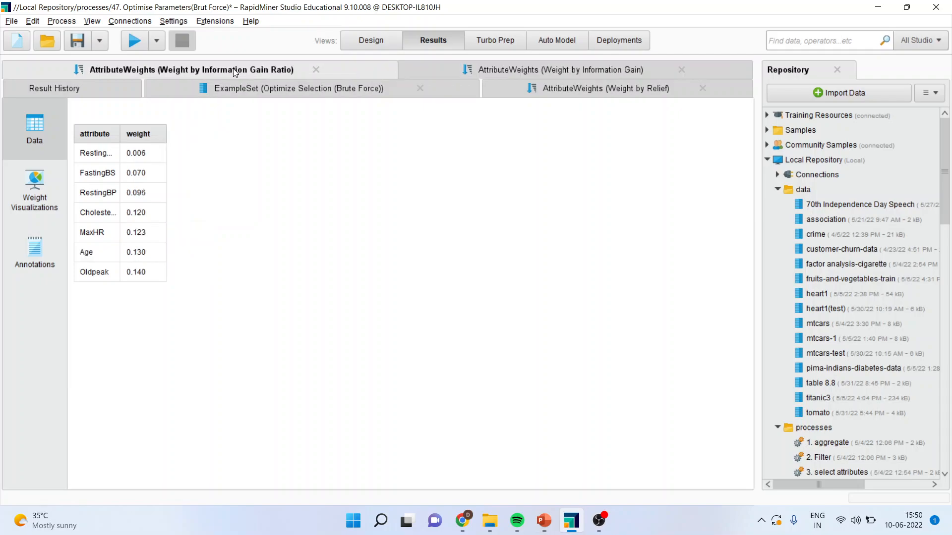
drag(120, 133, 192, 134)
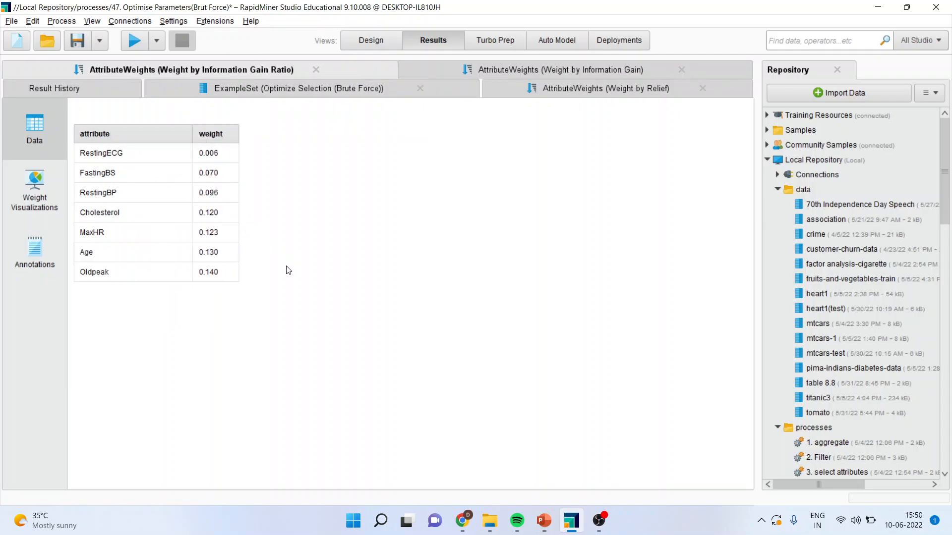
Examine the gain ratio weights of Oldpeak, Age, MaxHR and Cholesterol and compare them with the Information Gain weights
click(221, 252)
key(Up)
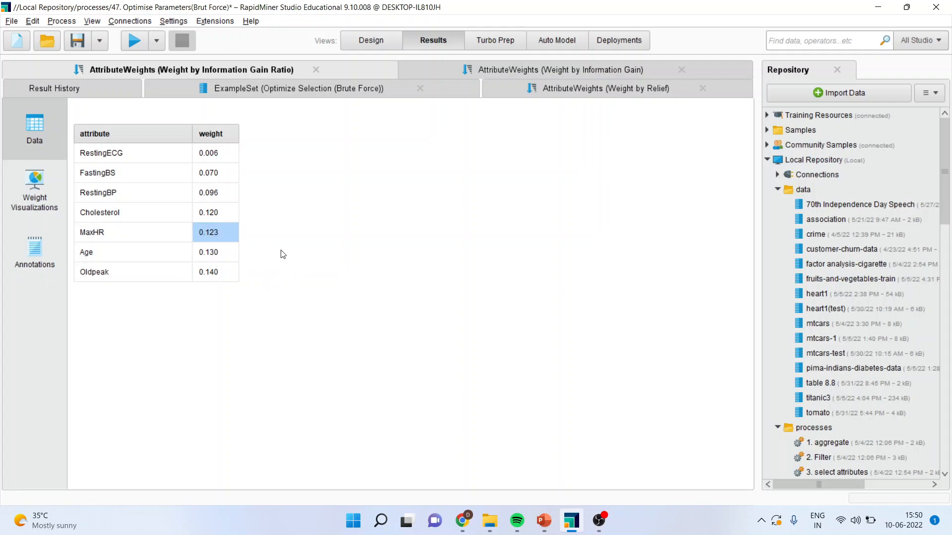
click(218, 276)
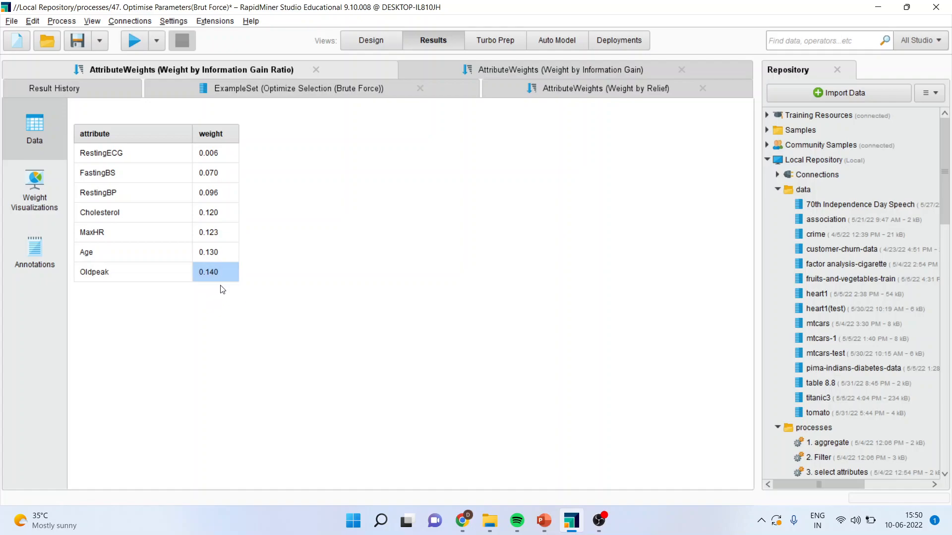
click(221, 251)
click(221, 232)
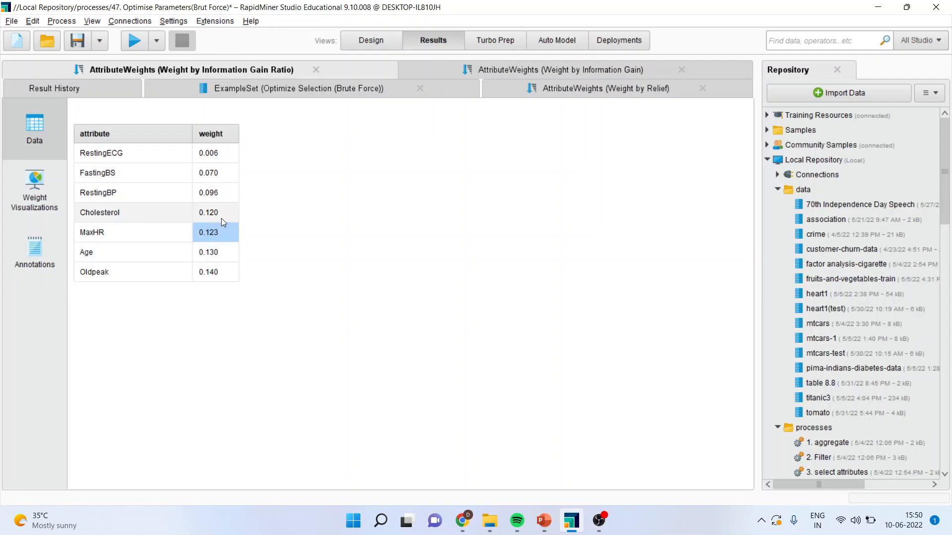
click(221, 212)
click(571, 71)
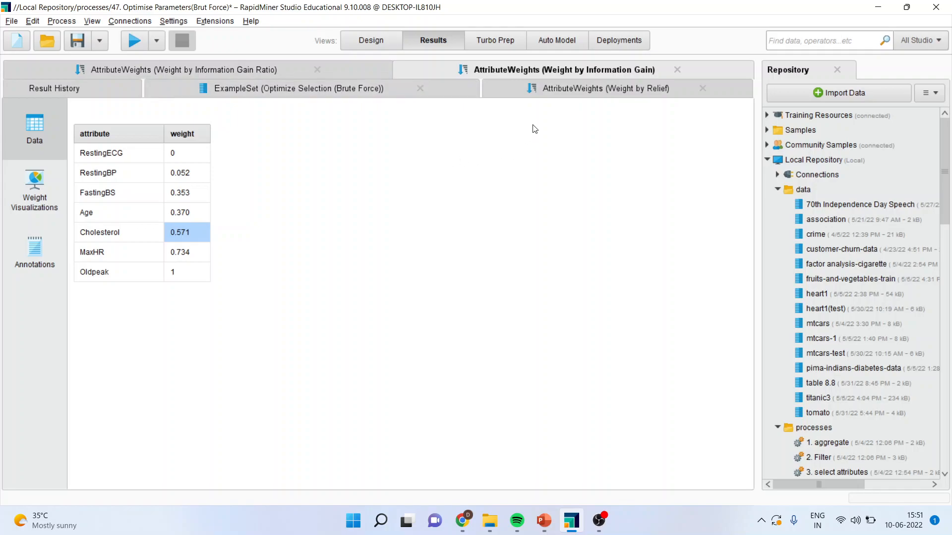
Open the Weight by Relief results and read the Weight by Relief slide of PowerPoint's "naive bayes" presentation full screen
click(545, 94)
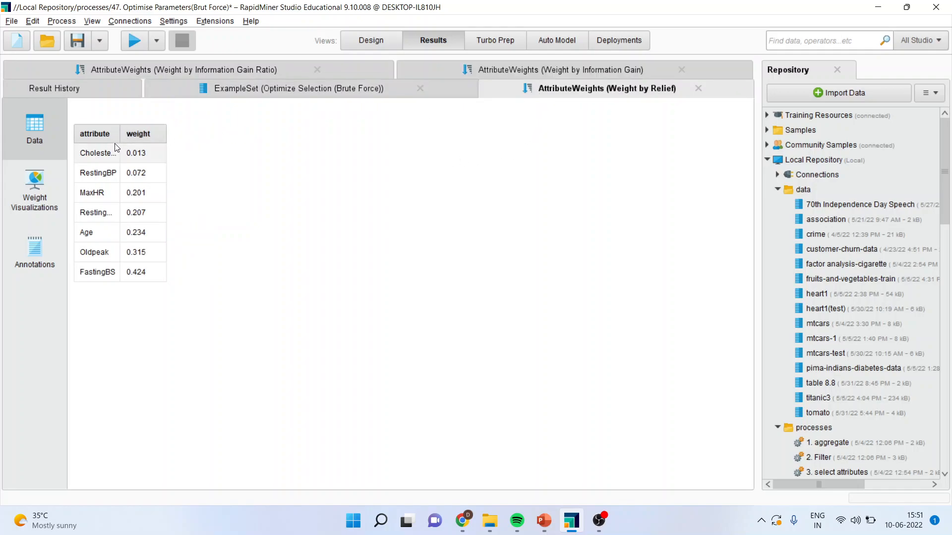
mouse_move(542, 515)
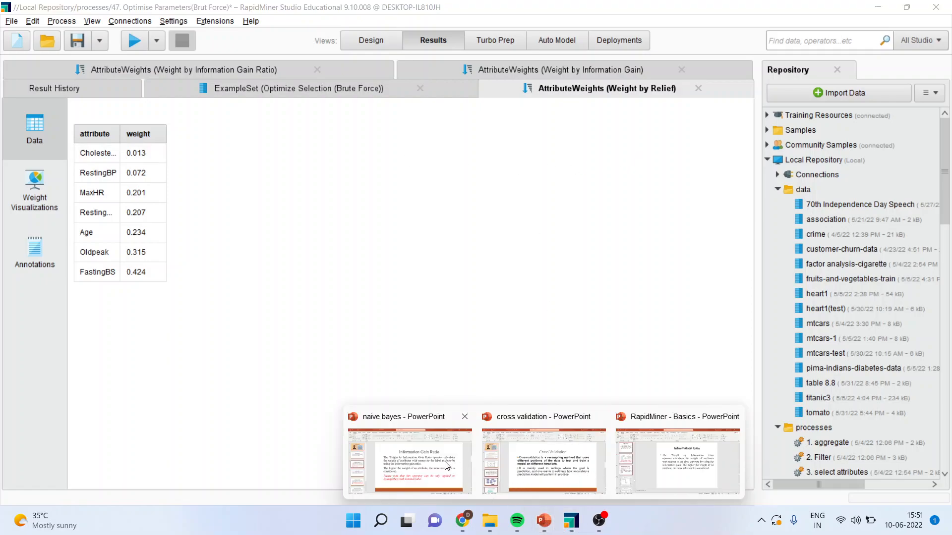
click(409, 462)
click(71, 342)
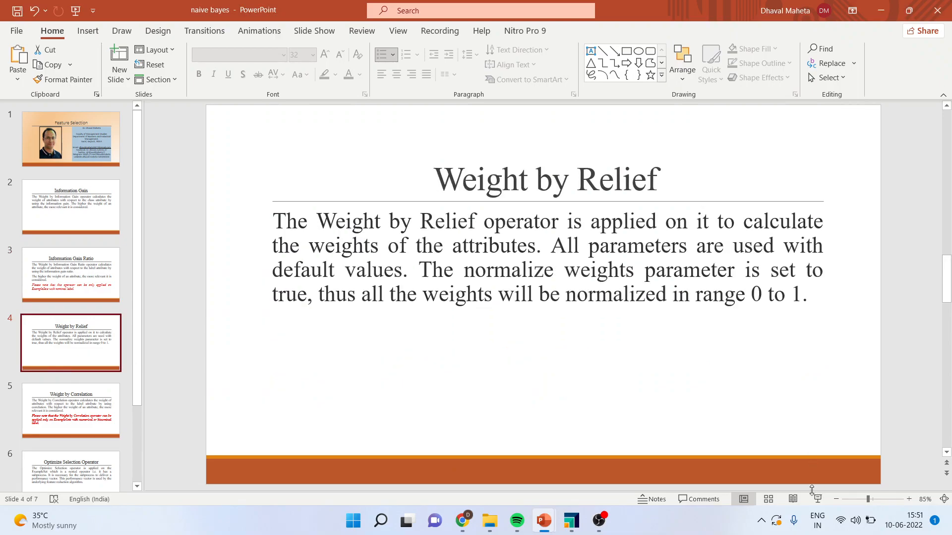
click(818, 499)
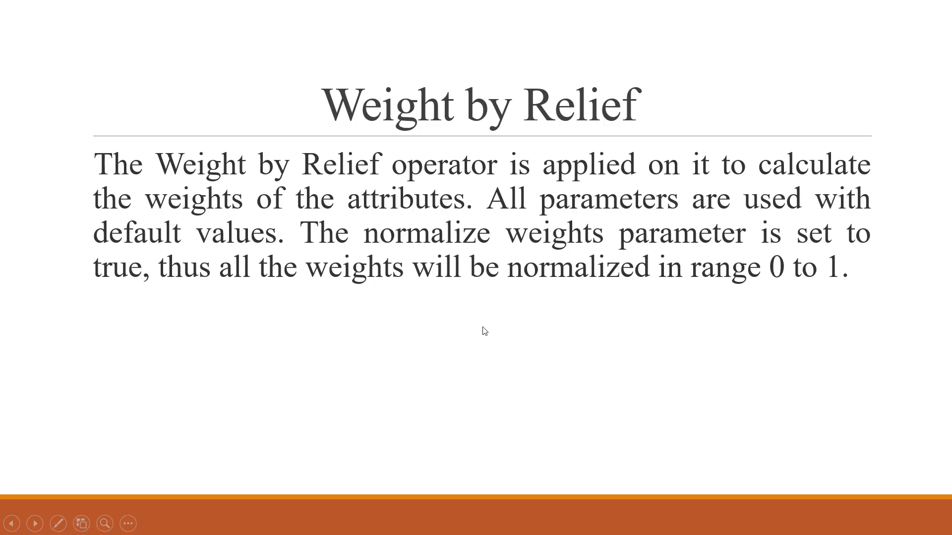
key(Escape)
Switch back to RapidMiner and widen the attribute column of the Relief weights to read the full names
click(572, 521)
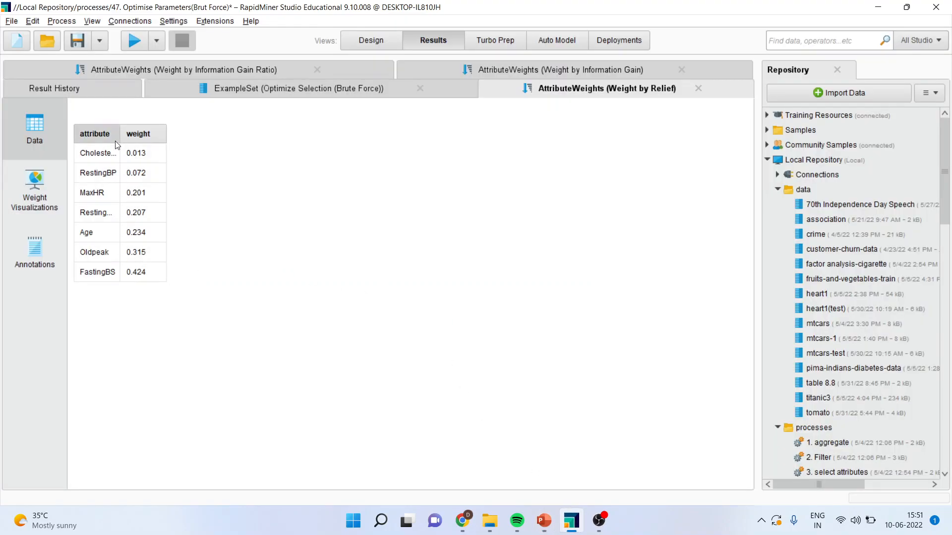
drag(119, 139, 216, 139)
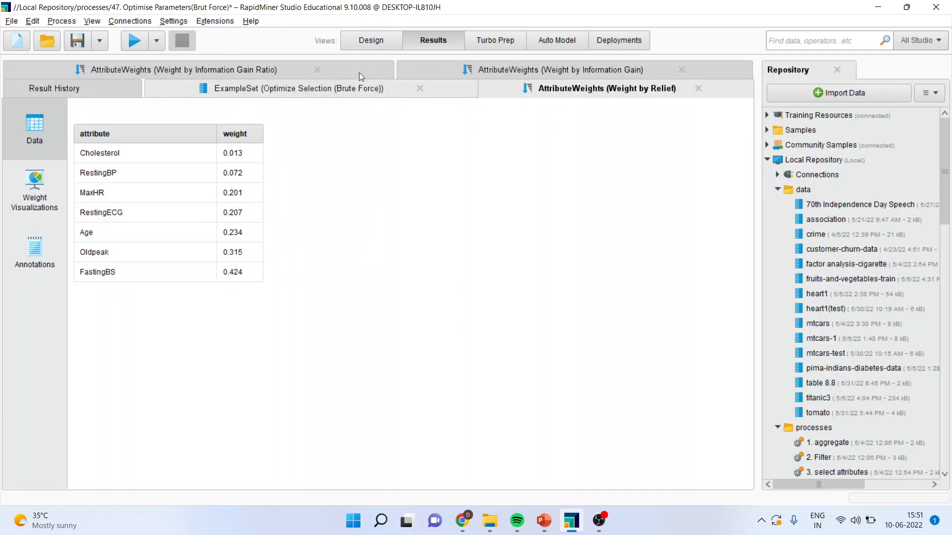
Return to the process design, move Optimize Selection (Brute Force) lower, connect Weight by Correlation's weights output to a result port, and run the process
click(365, 40)
click(582, 379)
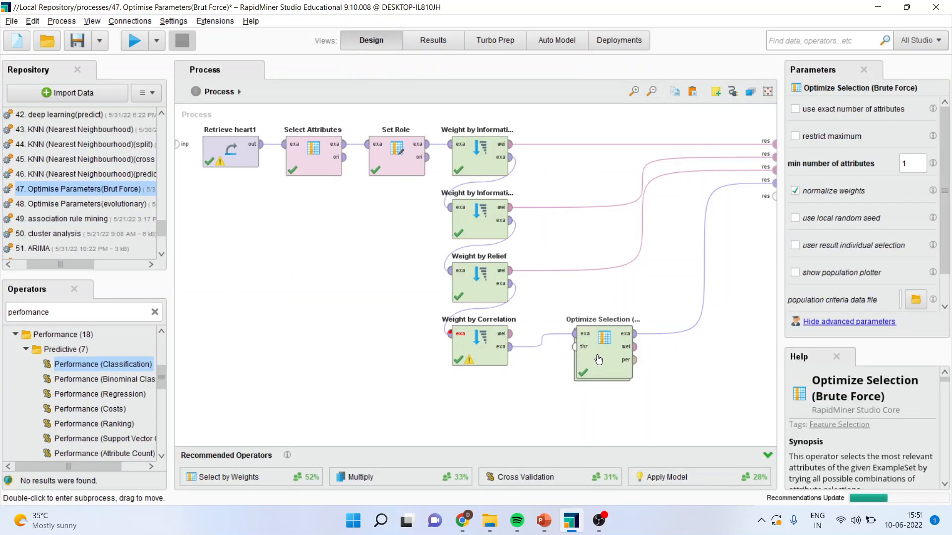
drag(583, 379, 583, 411)
click(501, 341)
mouse_move(510, 334)
mouse_down()
mouse_move(769, 187)
mouse_move(774, 196)
mouse_up()
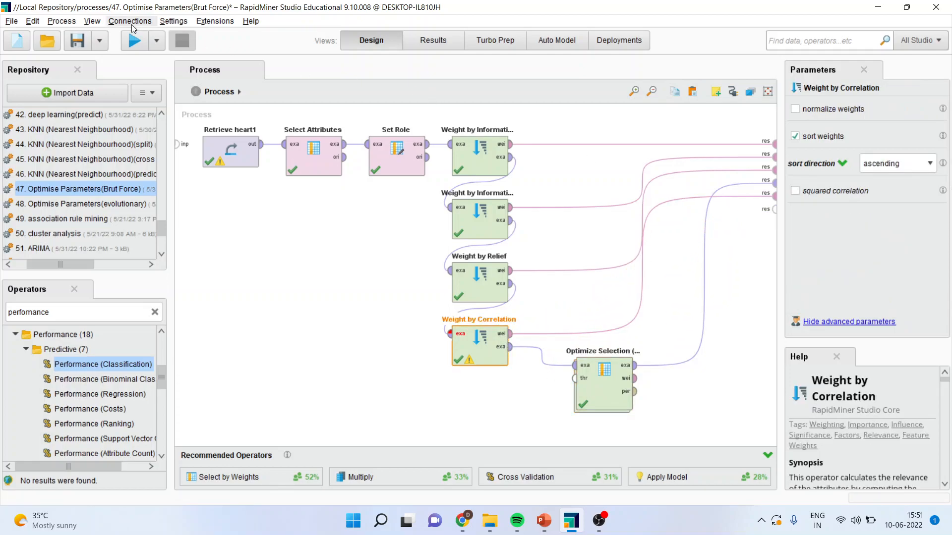
click(134, 41)
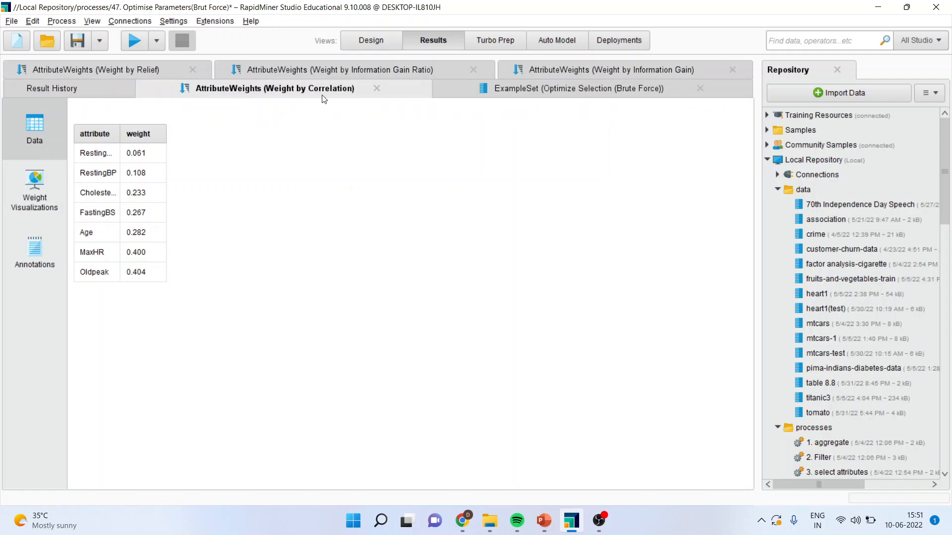
Widen the attribute column of the Weight by Correlation results and examine the weights of Age, MaxHR and Oldpeak
drag(119, 139, 190, 139)
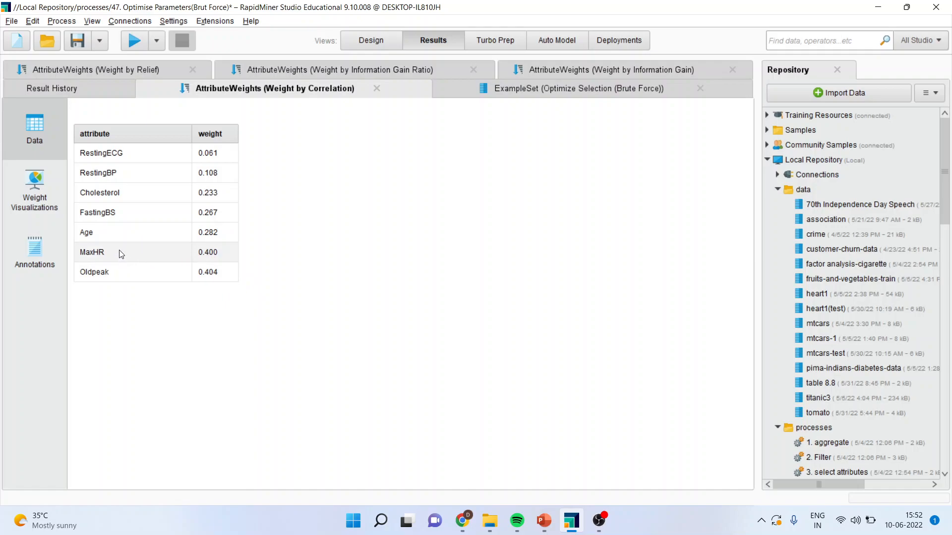
drag(120, 236, 125, 274)
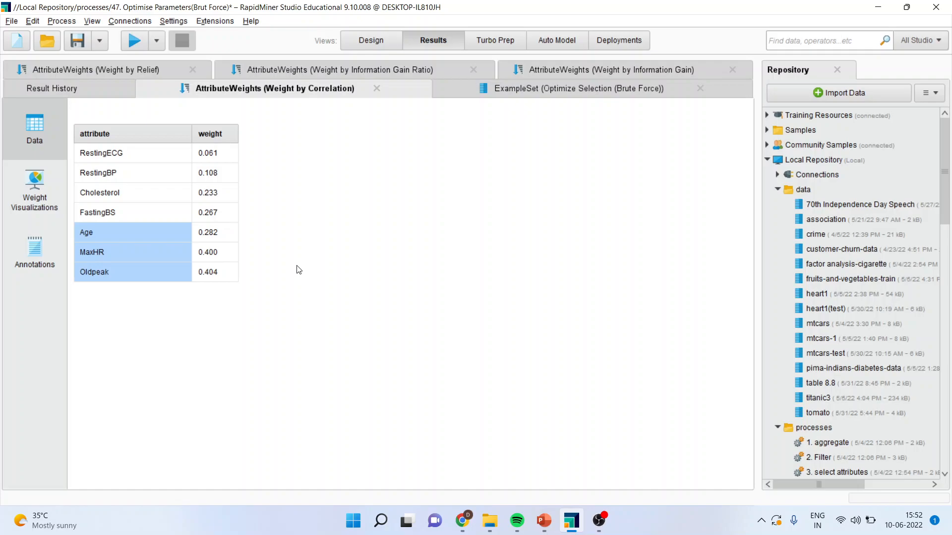
Return to the process design and search the operators for "optimize selec"
click(366, 45)
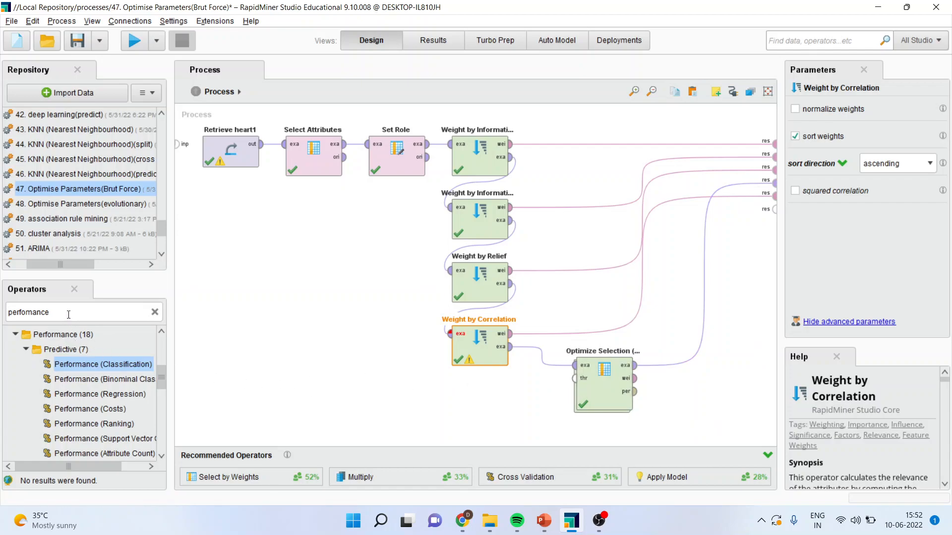
click(68, 316)
text(opti)
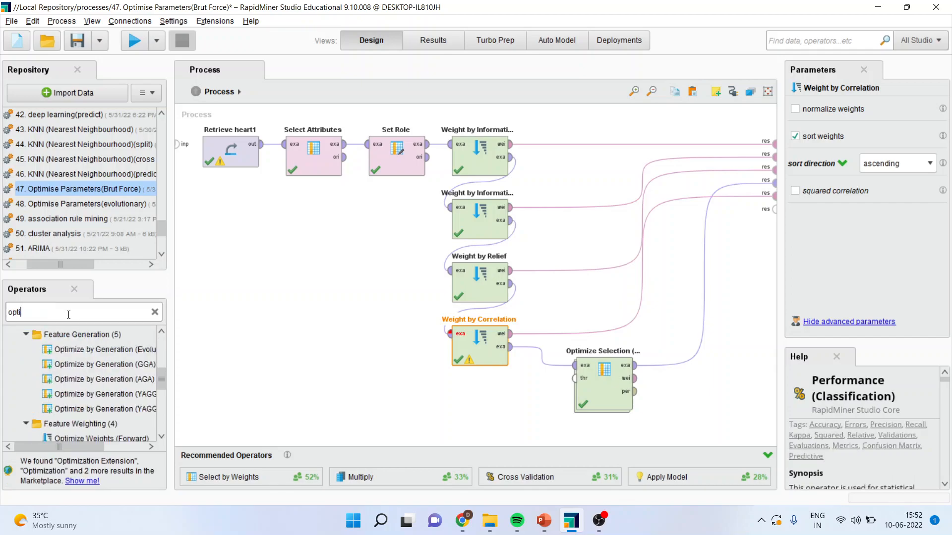
text(mize)
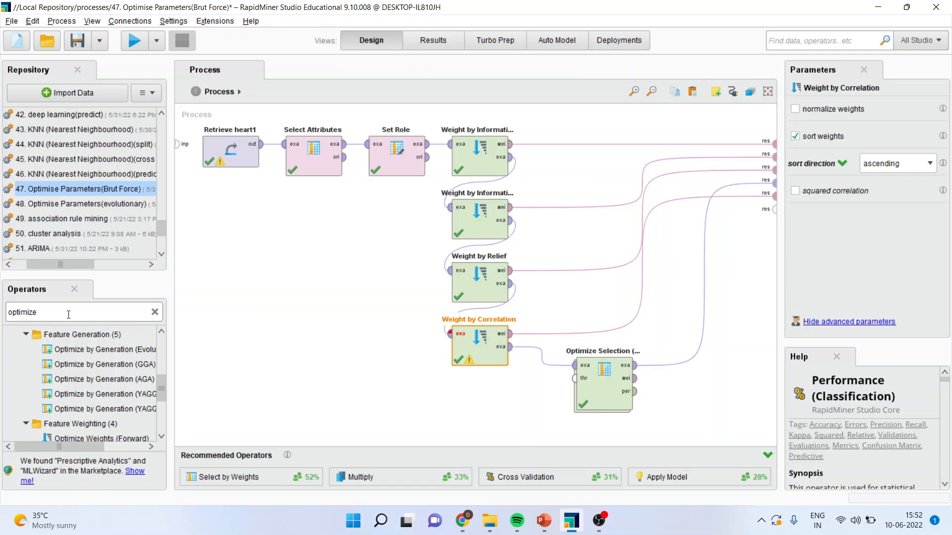
text( selec)
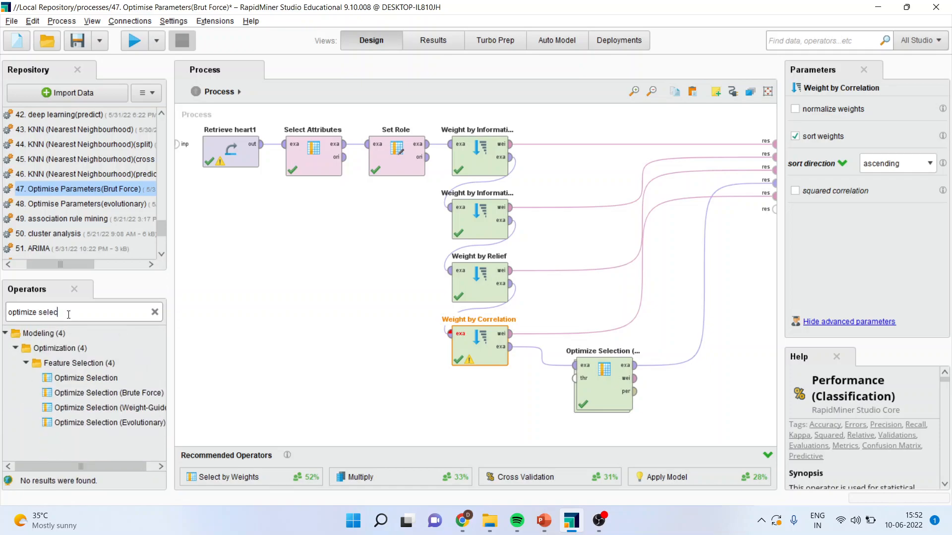
Copy Split Data, Logistic Regression, Apply Model and Performance from inside Optimize Selection (Brute Force), and return to the main process
click(595, 388)
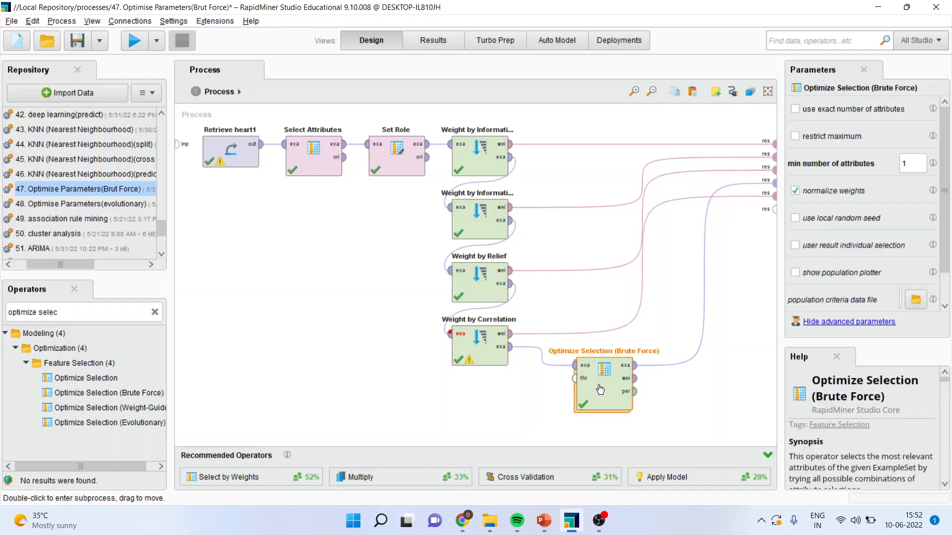
double_click(600, 389)
drag(209, 120, 613, 331)
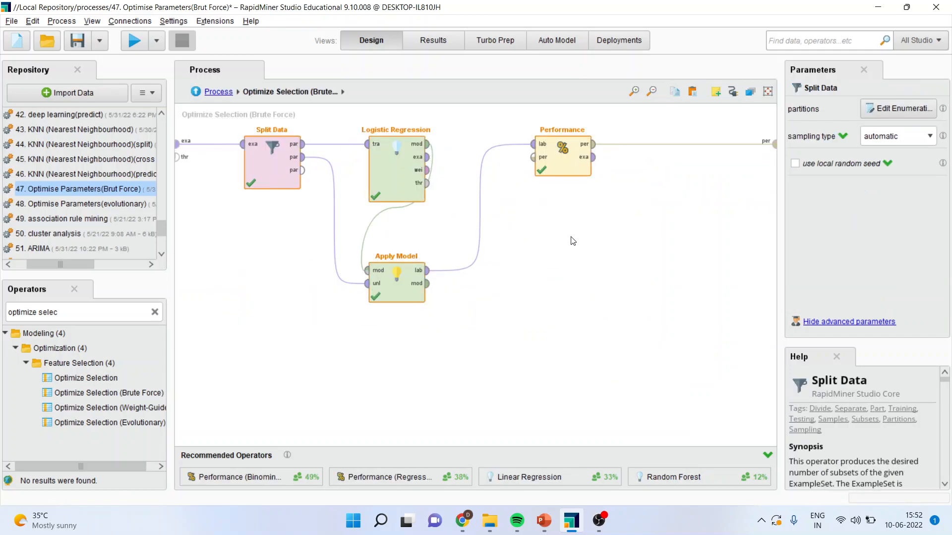
right_click(574, 166)
click(616, 227)
click(196, 91)
Replace Optimize Selection (Brute Force) with Optimize Selection (Evolutionary), and disconnect its example set and the Weight by Correlation weights from the result ports
click(598, 385)
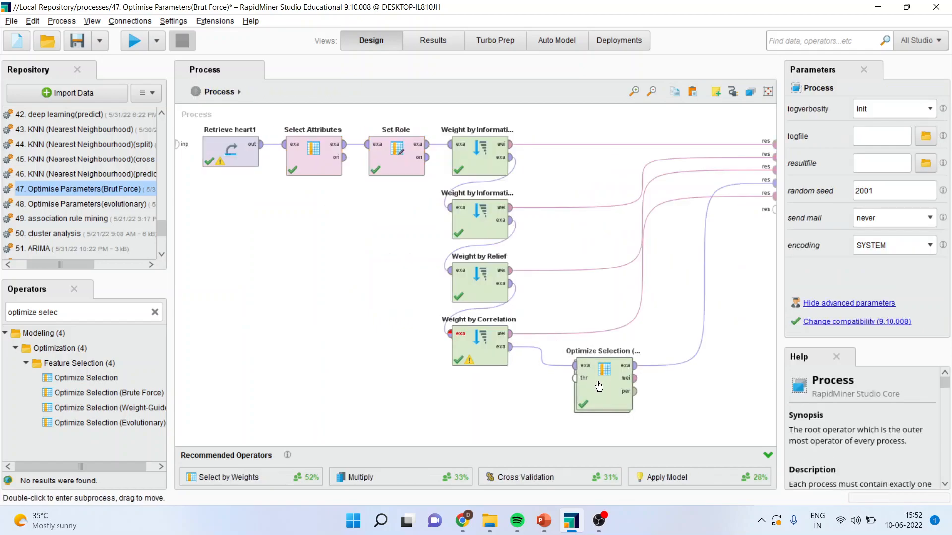
key(Delete)
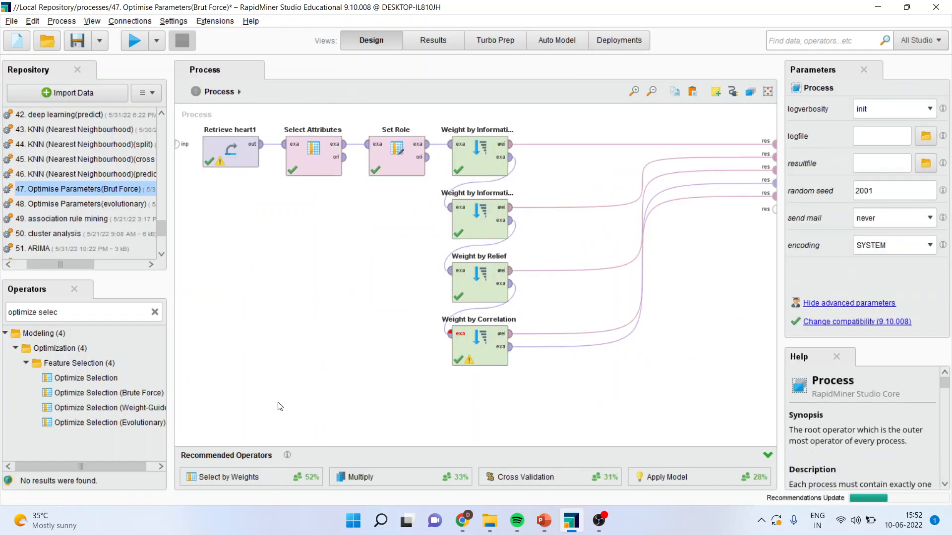
drag(147, 425, 613, 366)
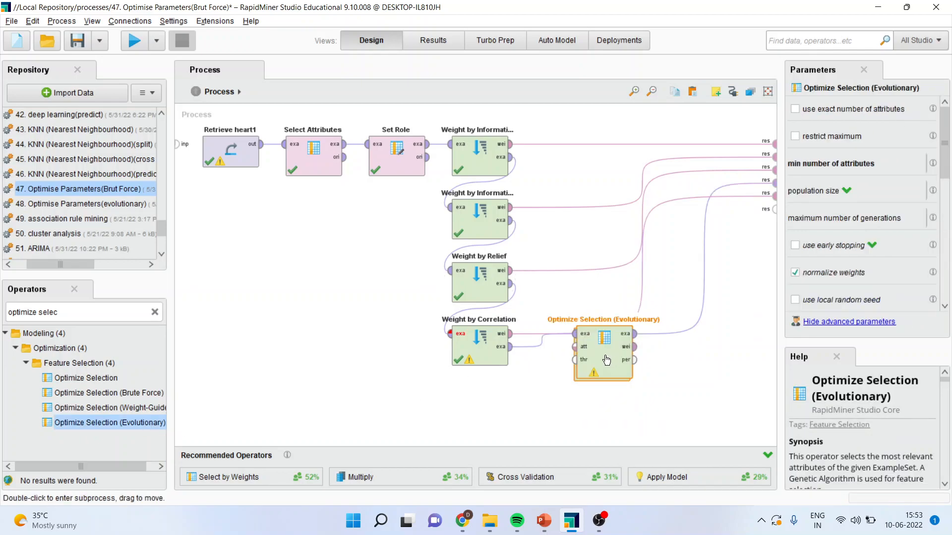
alt+click(639, 264)
alt+click(708, 261)
Paste the copied operators inside Optimize Selection (Evolutionary) and move them near the subprocess input ports
double_click(602, 358)
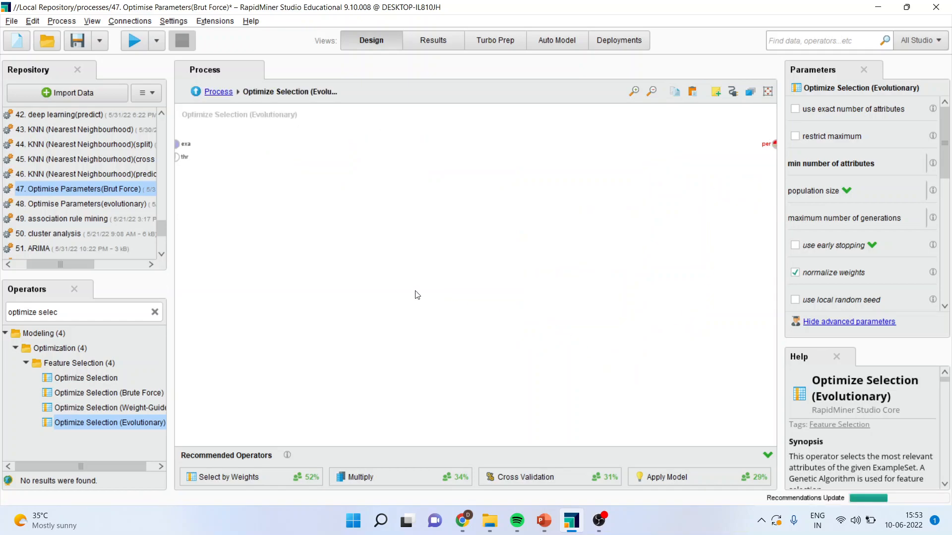
click(408, 278)
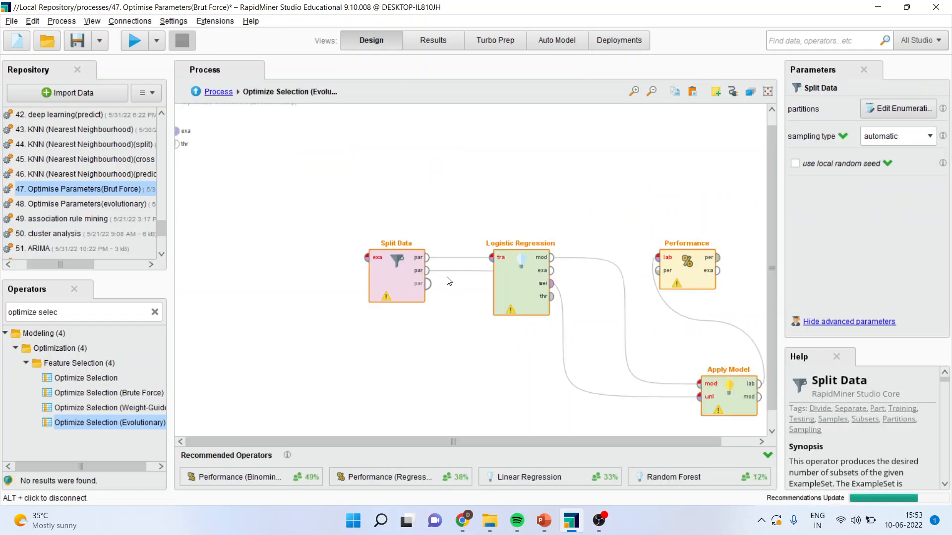
drag(408, 277, 297, 159)
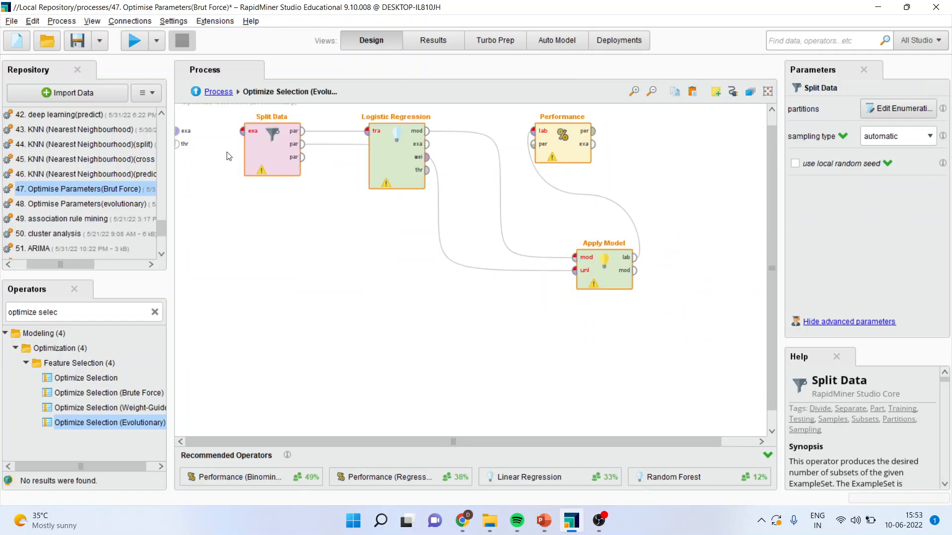
Connect the subprocess's example set input to Split Data and Performance's output to the per port, and return to the main process
drag(177, 131, 242, 131)
scroll(693, 217, up, 1)
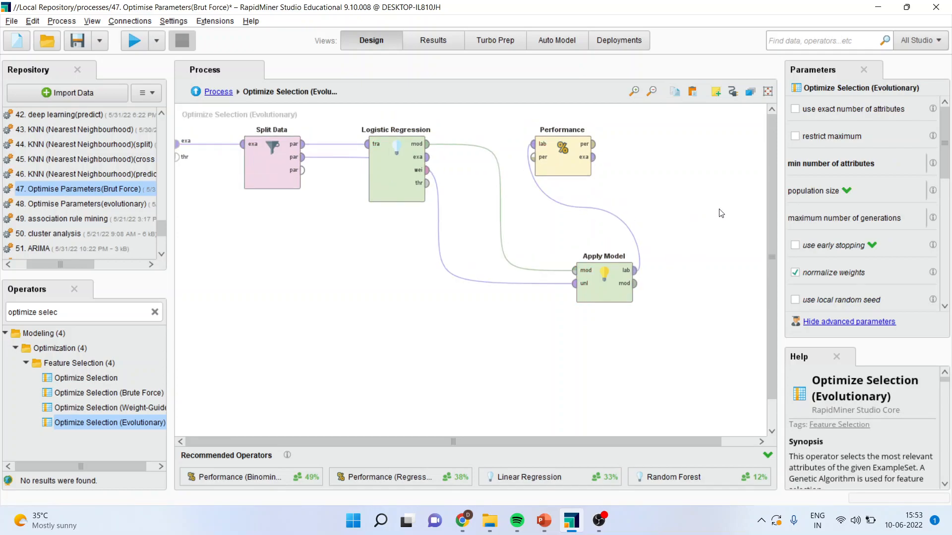
drag(688, 442, 724, 441)
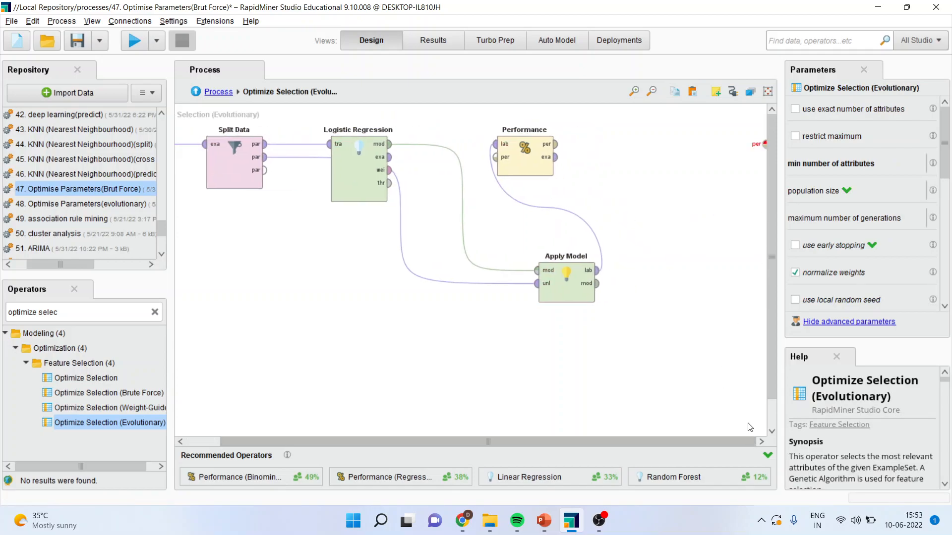
click(568, 145)
drag(555, 144, 765, 143)
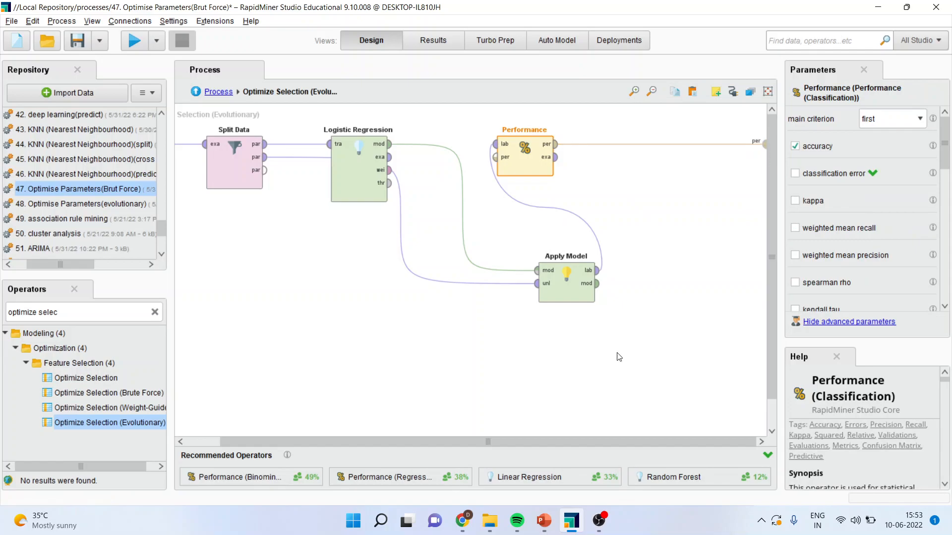
drag(584, 443, 390, 438)
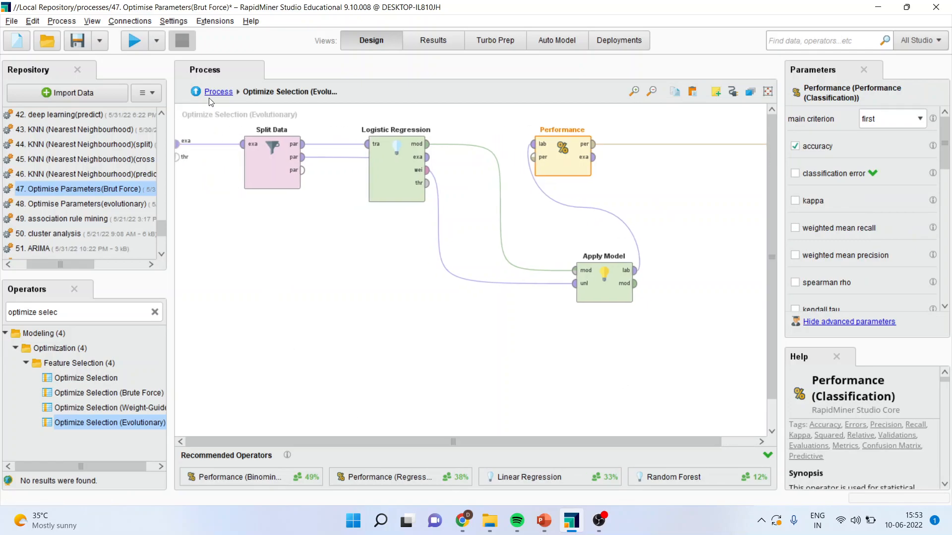
click(197, 92)
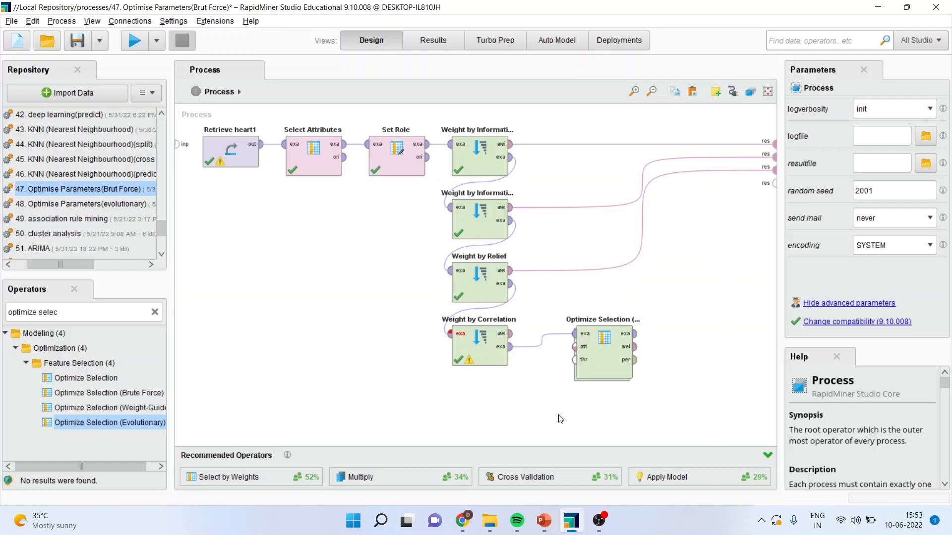
Connect the weights outputs of Weight by Correlation and Optimize Selection (Evolutionary) to result ports, placing the Evolutionary operator lower
drag(513, 336, 772, 183)
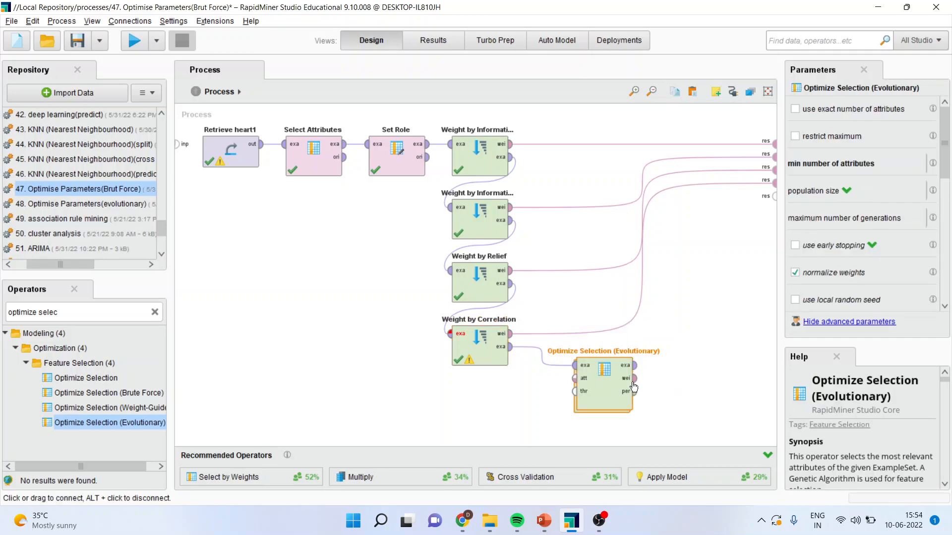
click(635, 379)
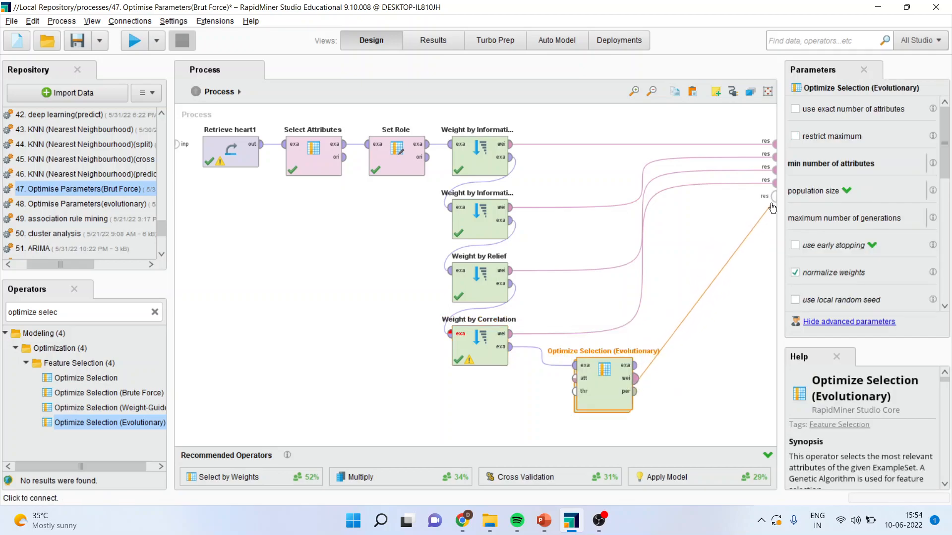
click(775, 197)
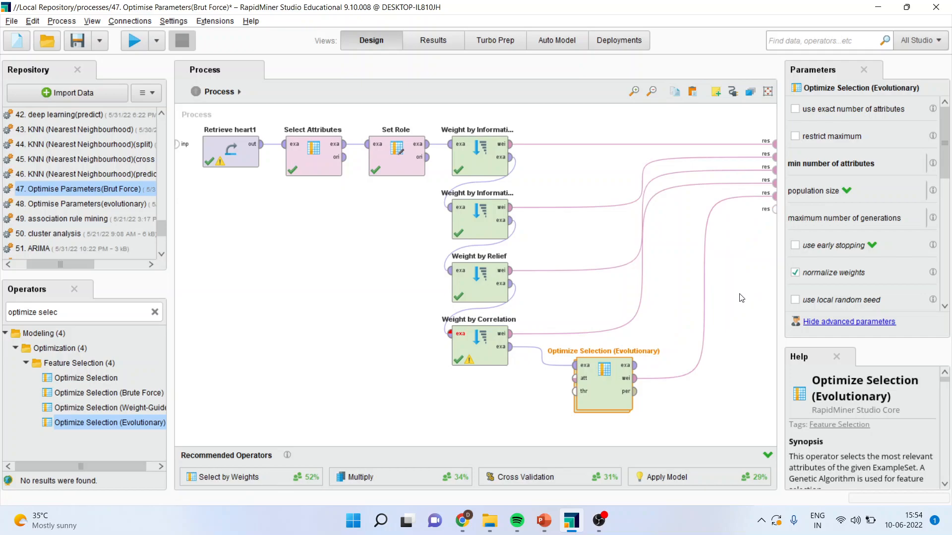
Run the process and widen the attribute column of the Optimize Selection (Evolutionary) weights to read the full names
click(134, 43)
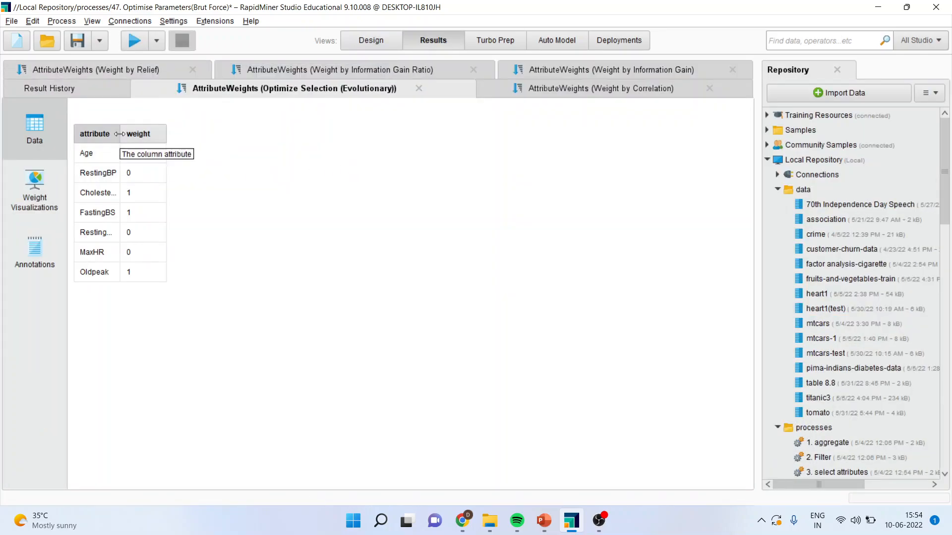
drag(119, 134, 134, 137)
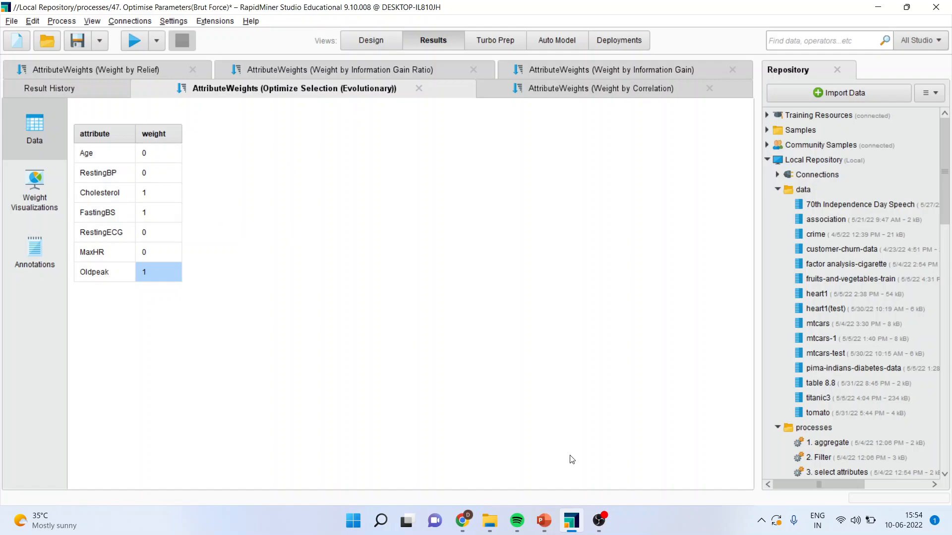
Switch to PowerPoint's "naive bayes" presentation and show the closing Thank You slide
mouse_move(544, 521)
click(469, 478)
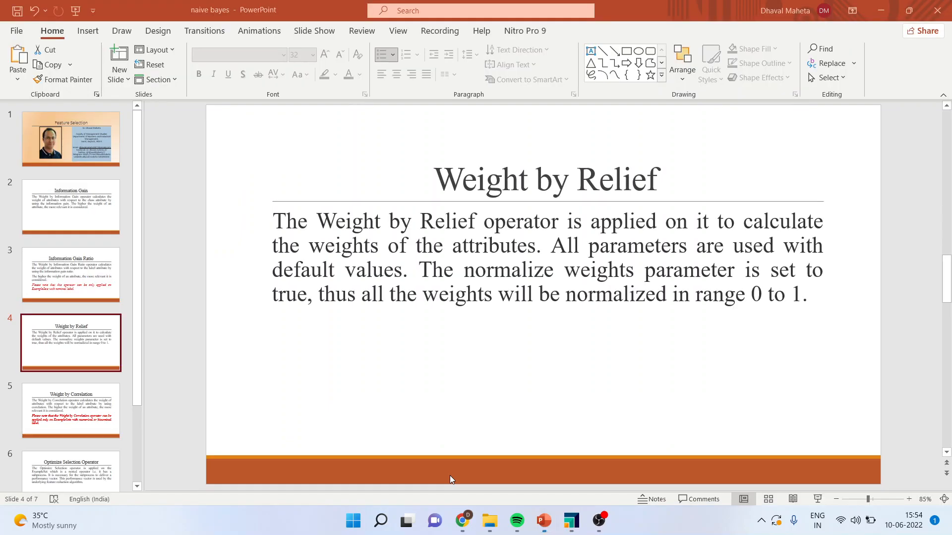
scroll(140, 443, down, 1)
click(110, 459)
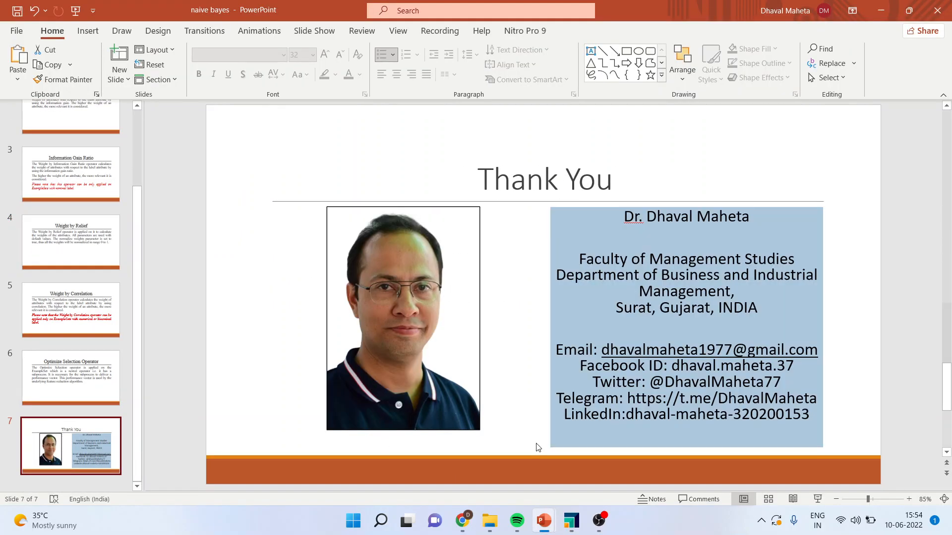